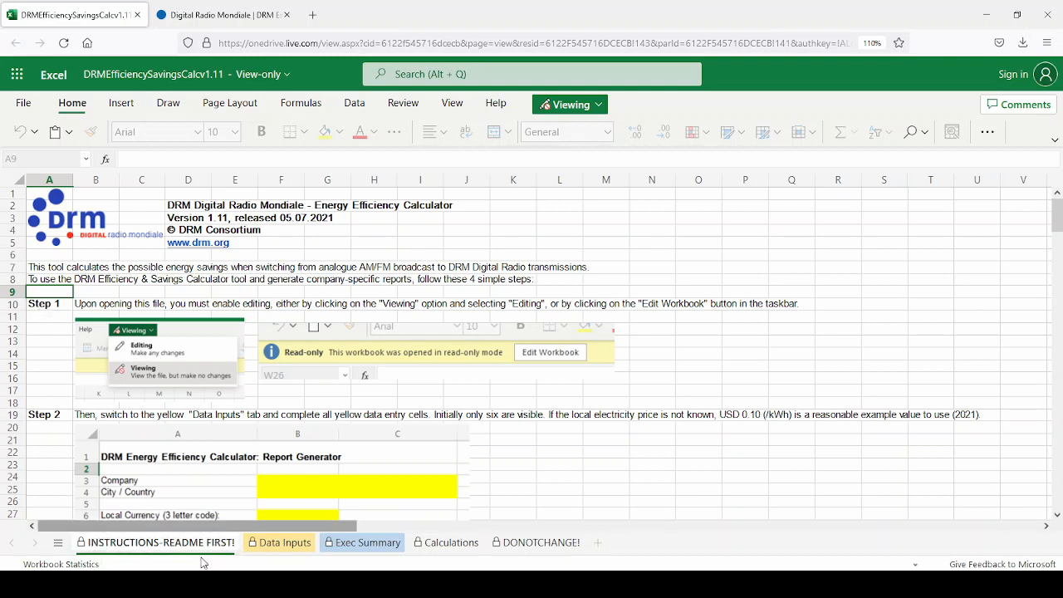
- Switch the view-only DRM efficiency workbook to Editing mode so that changes can be made
click(48, 305)
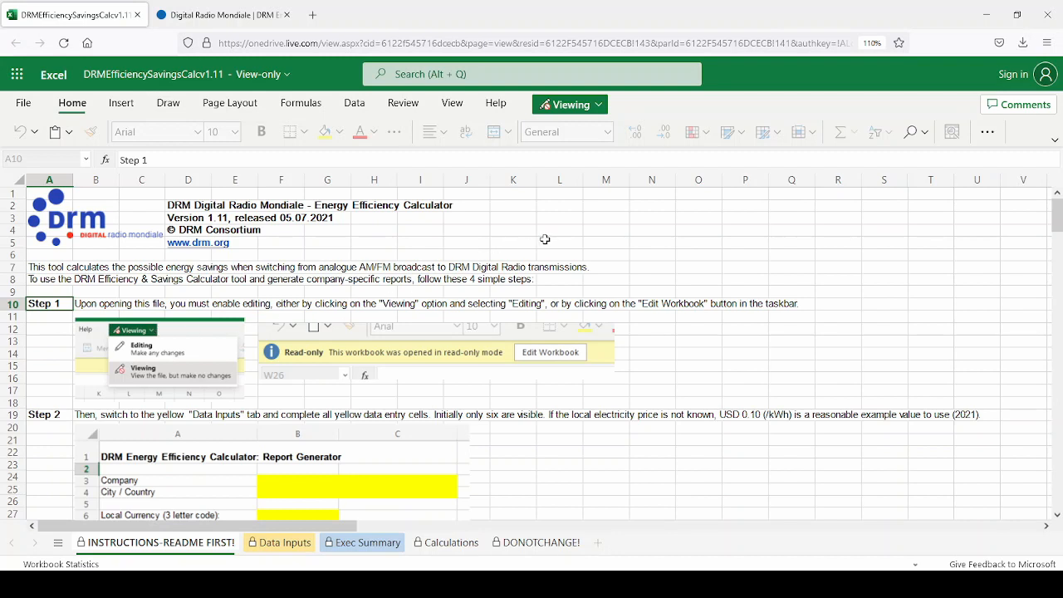
click(593, 112)
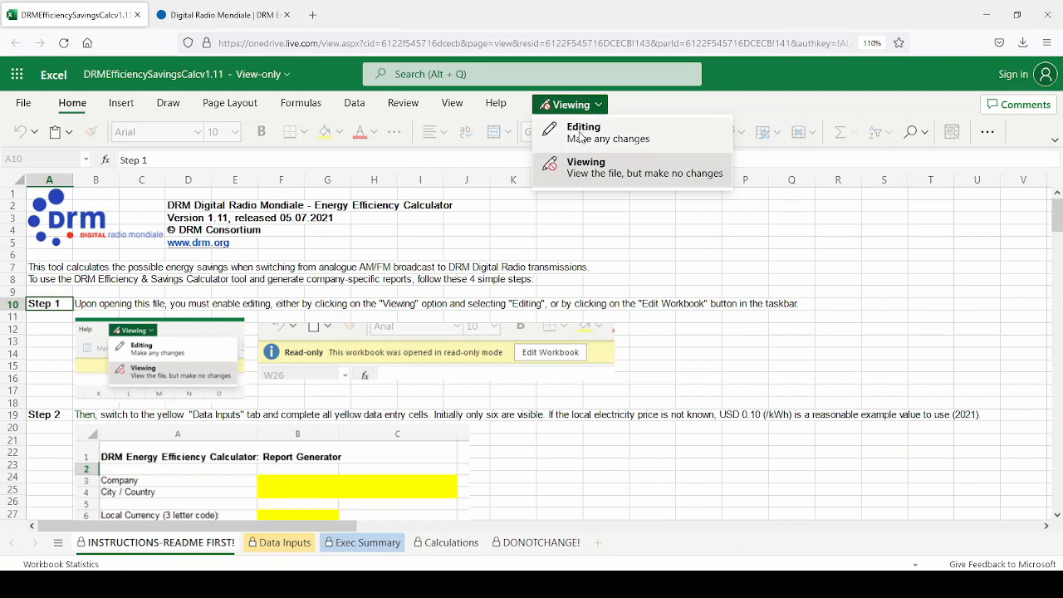
click(579, 137)
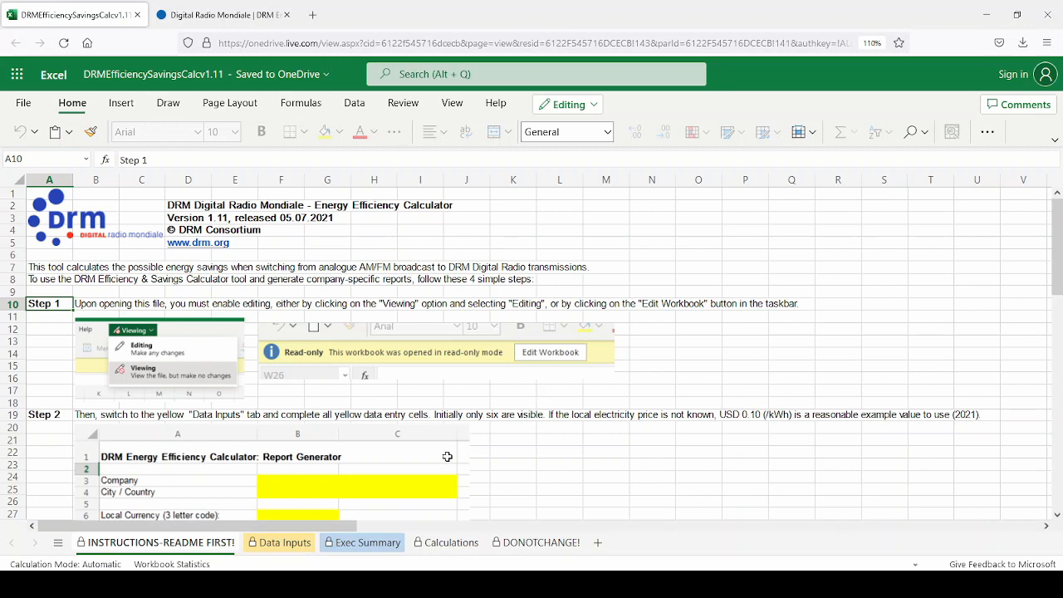
- Look through the Data Inputs, Exec Summary, Calculations and DONOTCHANGE! sheets to see how the workbook is organised
click(312, 545)
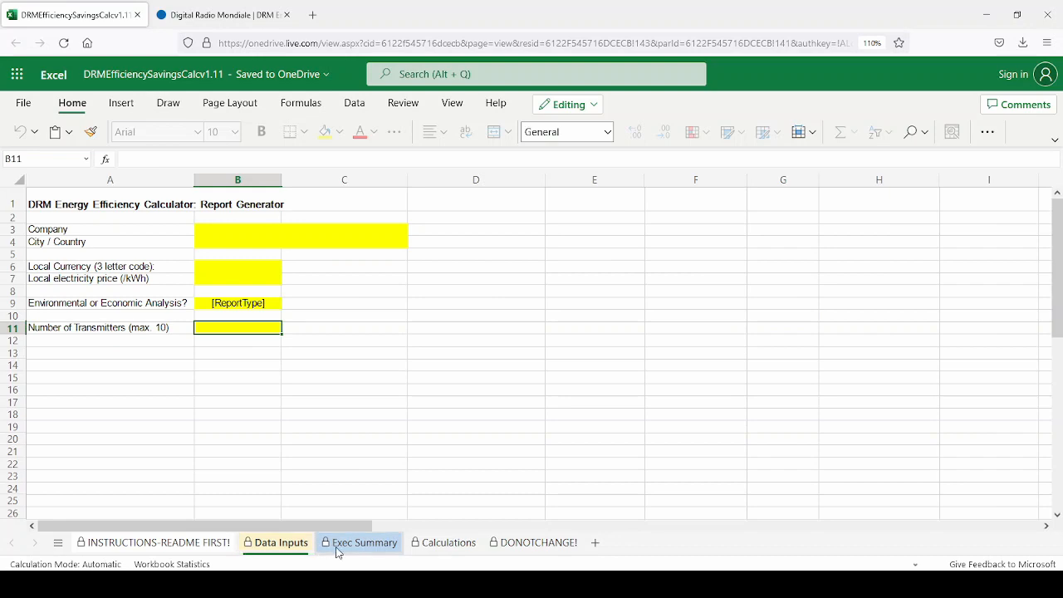
click(364, 545)
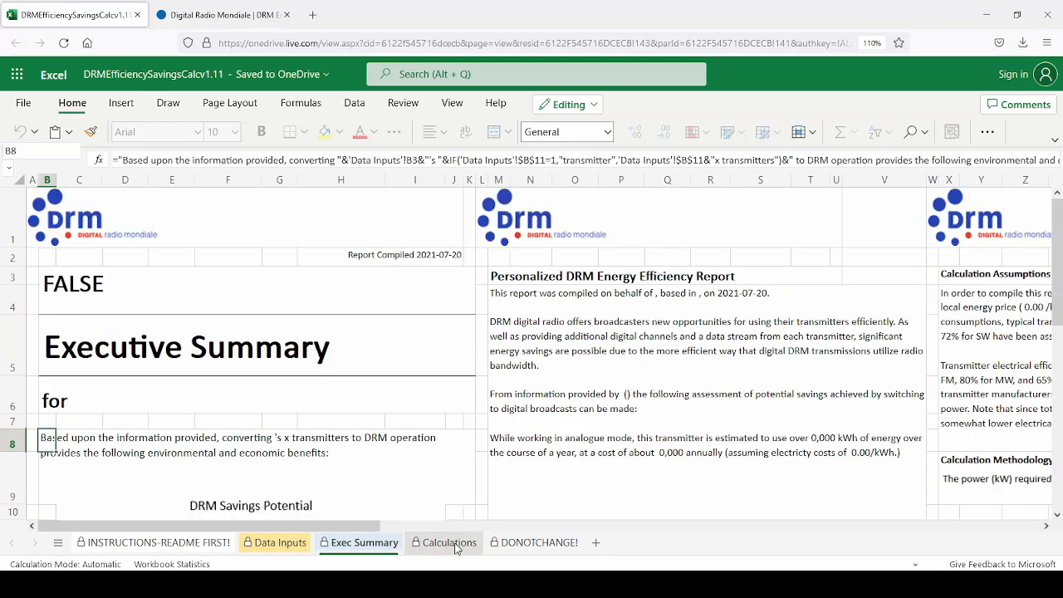
click(449, 542)
click(538, 542)
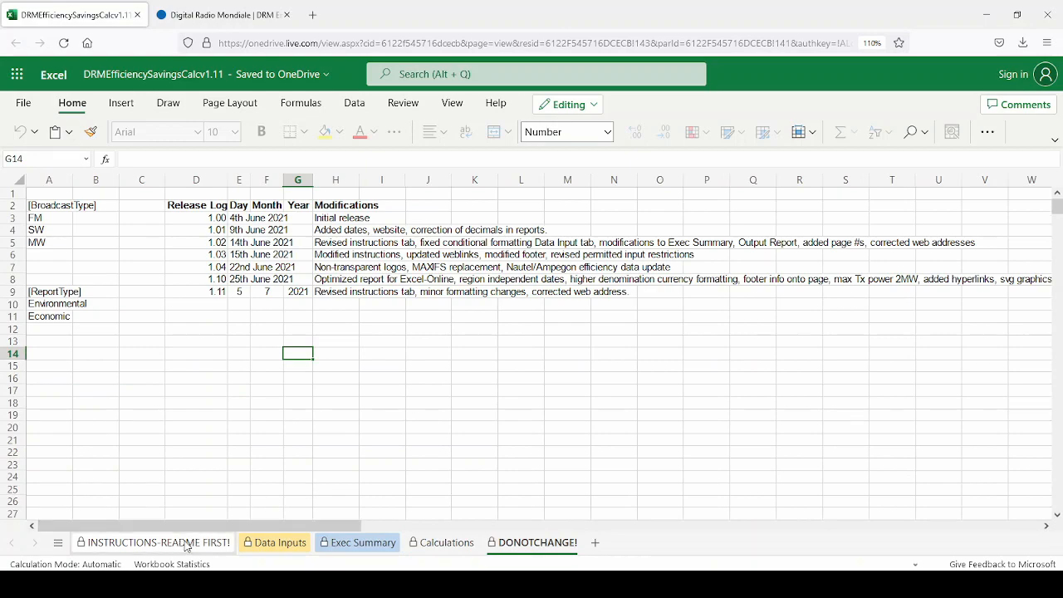
click(441, 543)
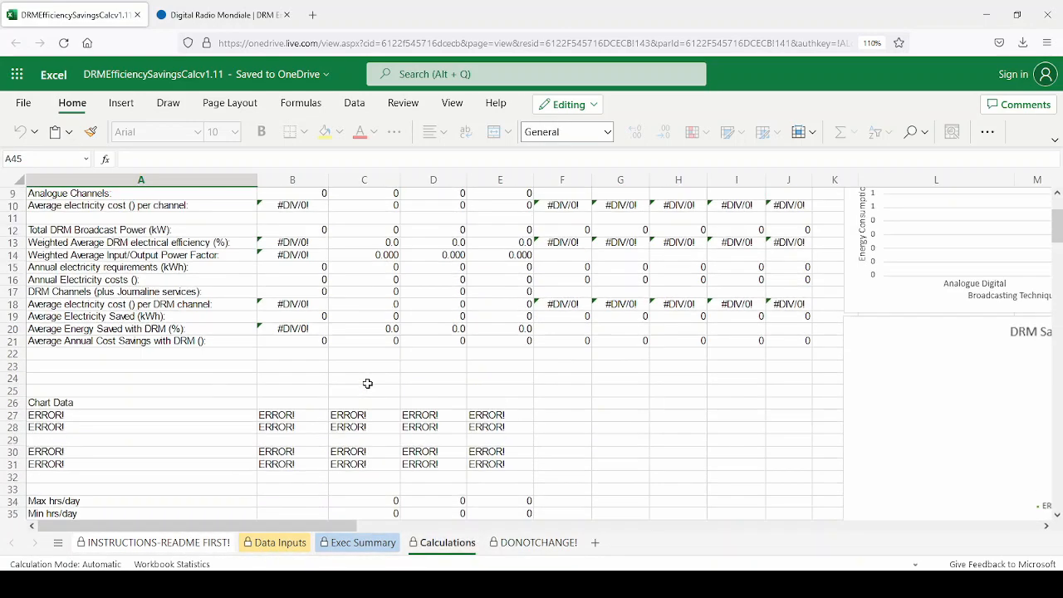
scroll(368, 383, up, 3)
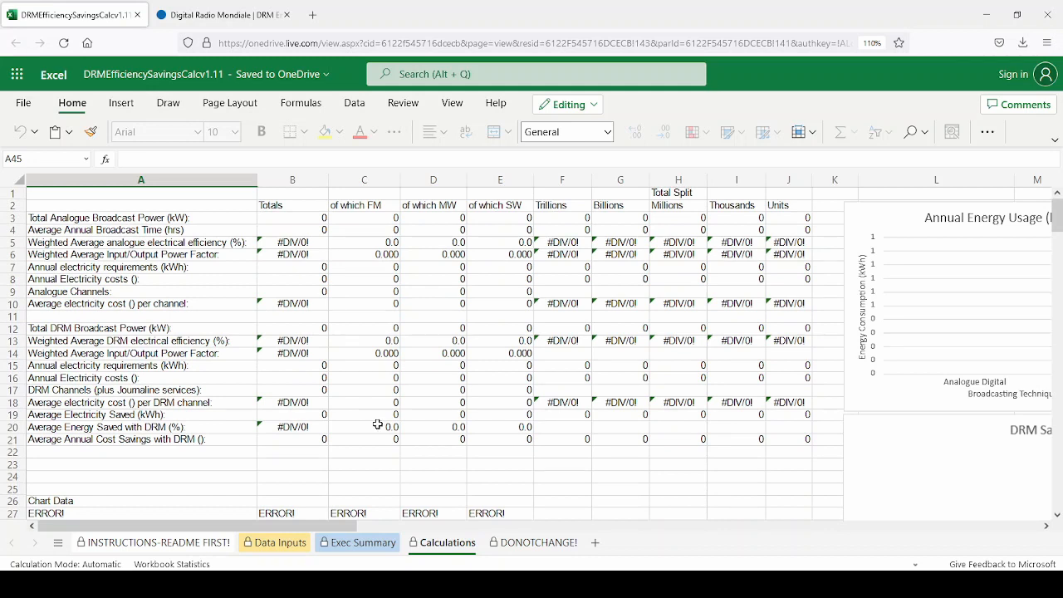
- On the Data Inputs sheet, enter Integria National Radio as the company and Digitalia, Integria as the city and country
click(277, 544)
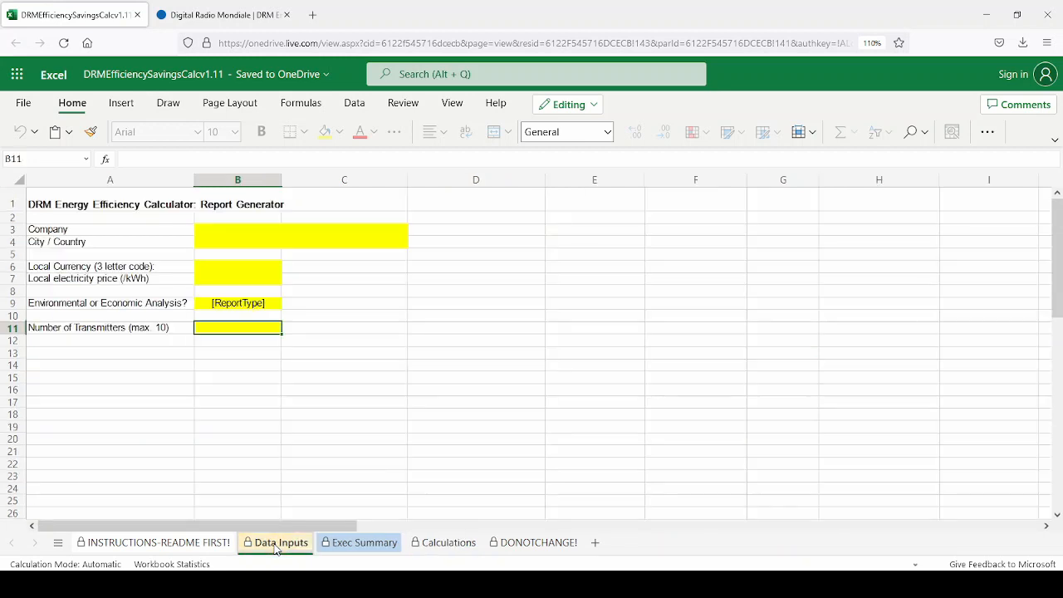
click(223, 229)
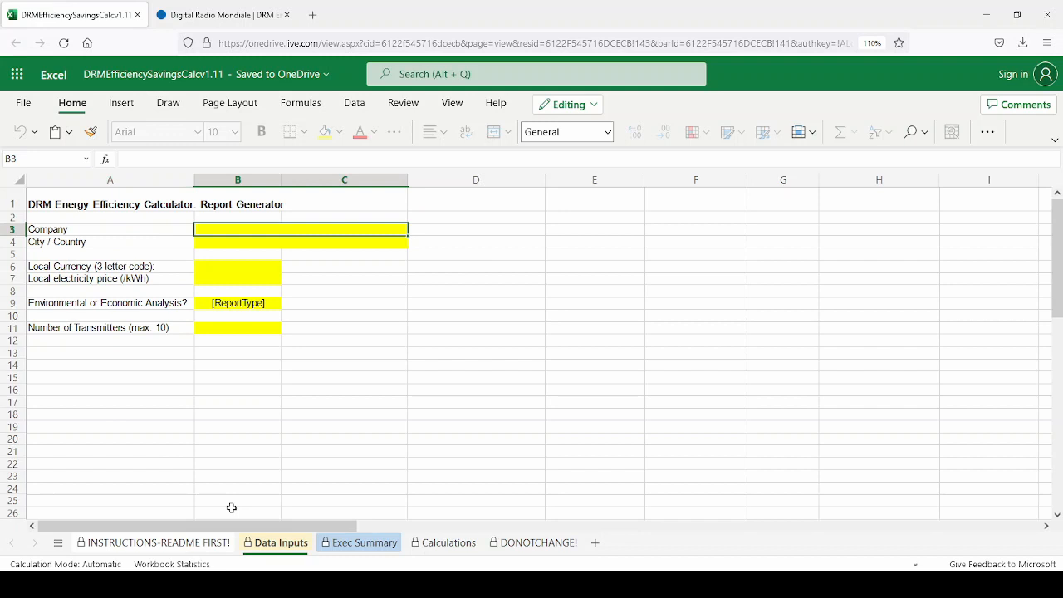
text(Int)
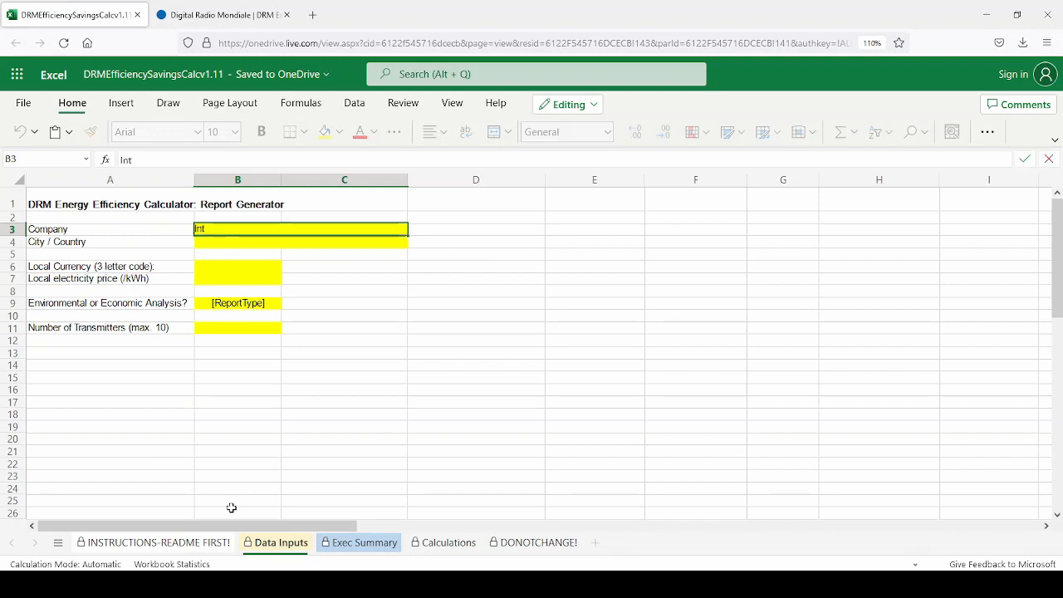
text(egria National Radio)
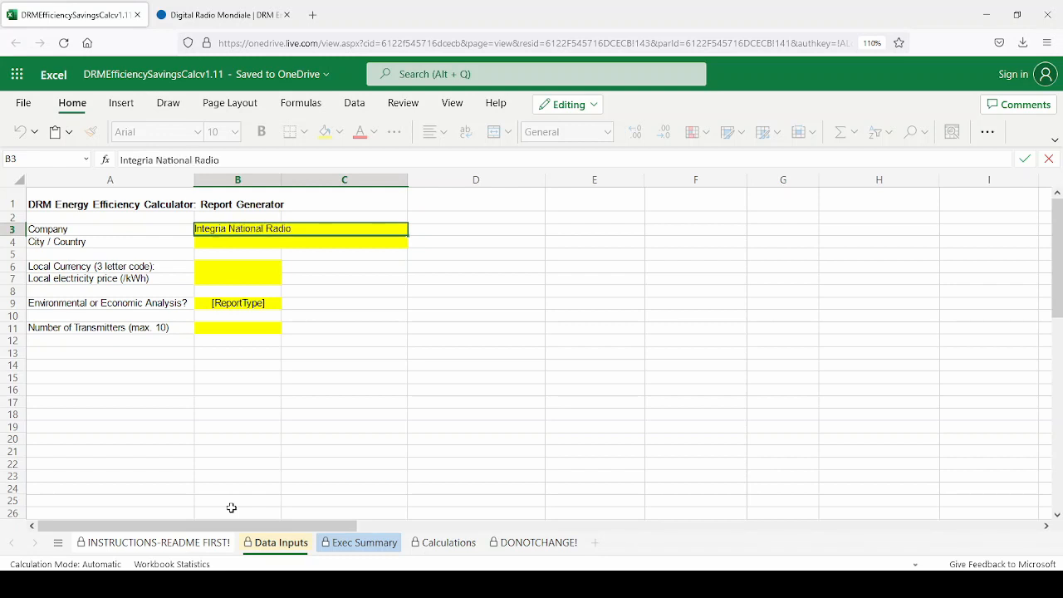
key(Tab)
key(Return)
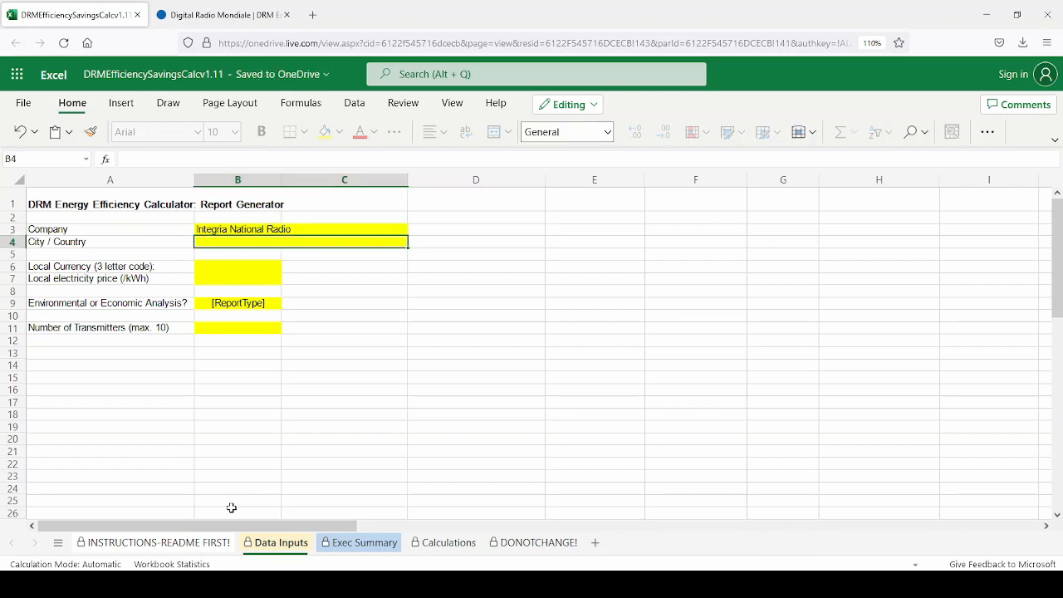
text(Digitalia, Inte)
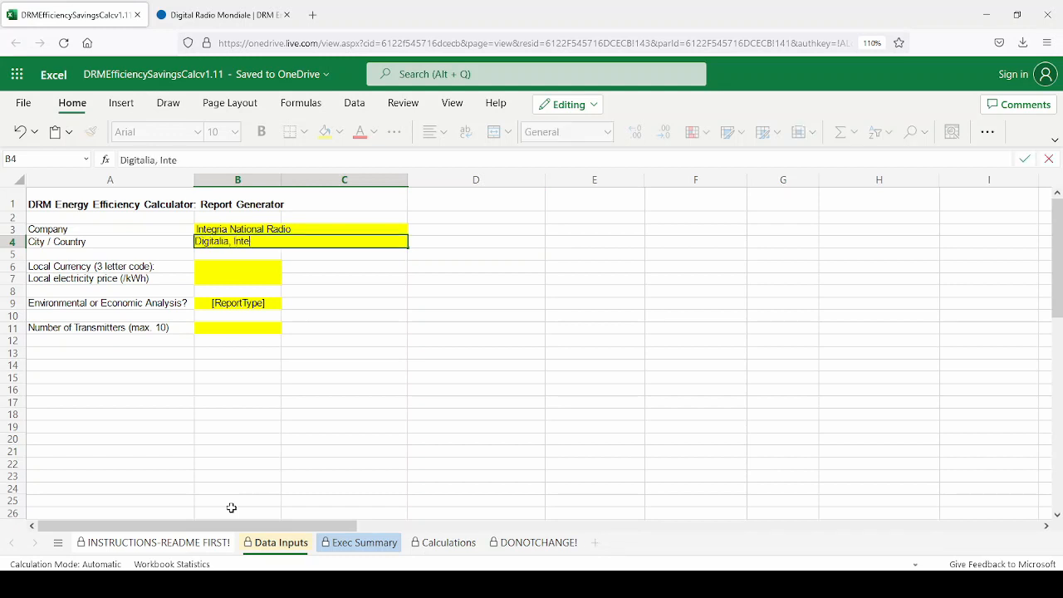
key(Return)
key(Return)
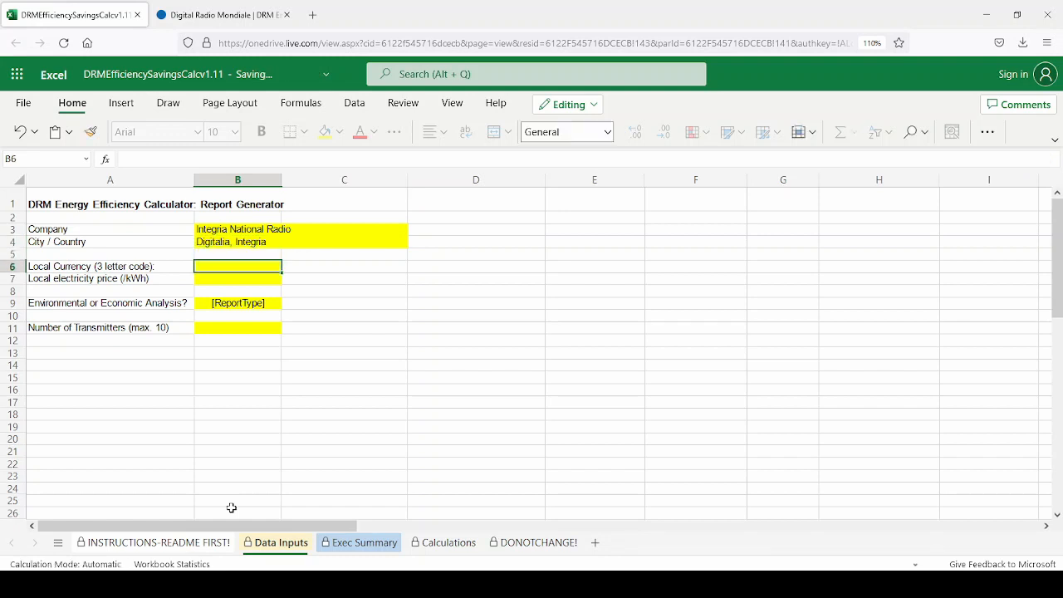
- Set the local currency to USD and the local electricity price to 0.11 per kWh
text(USD)
key(Return)
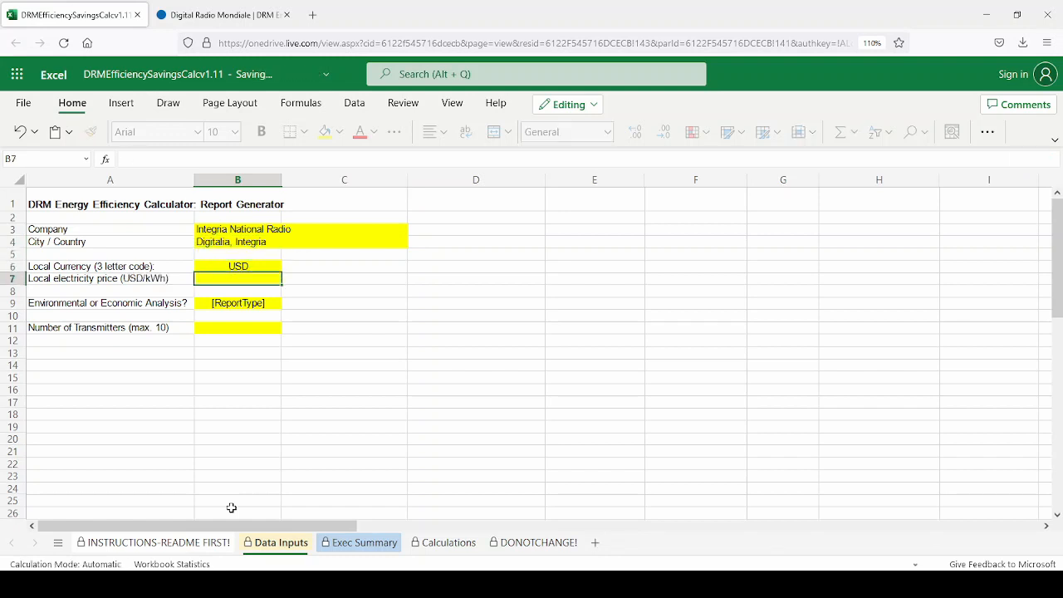
text(0.11)
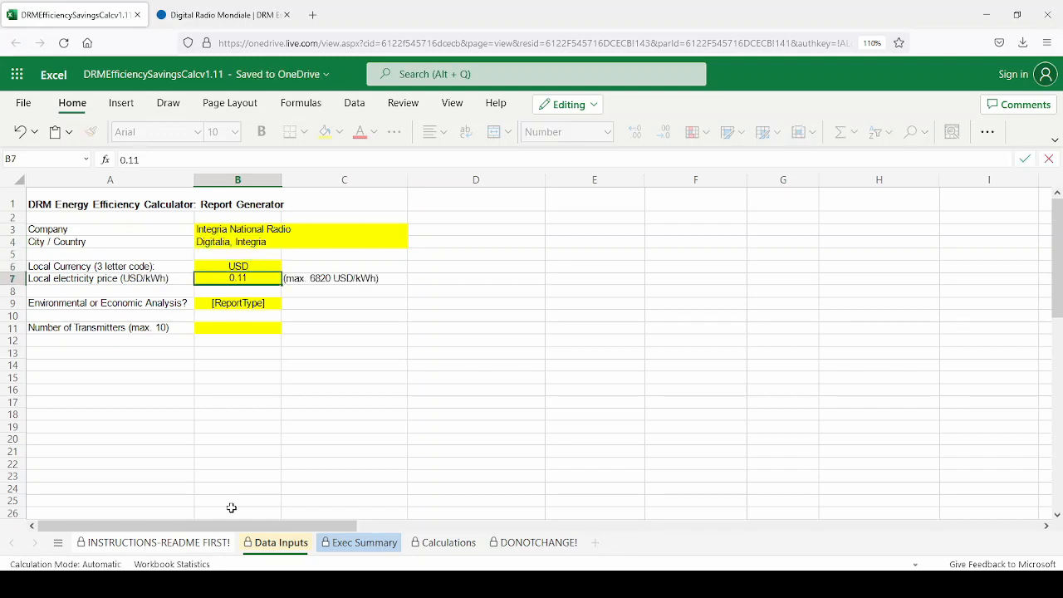
key(Return)
key(Return)
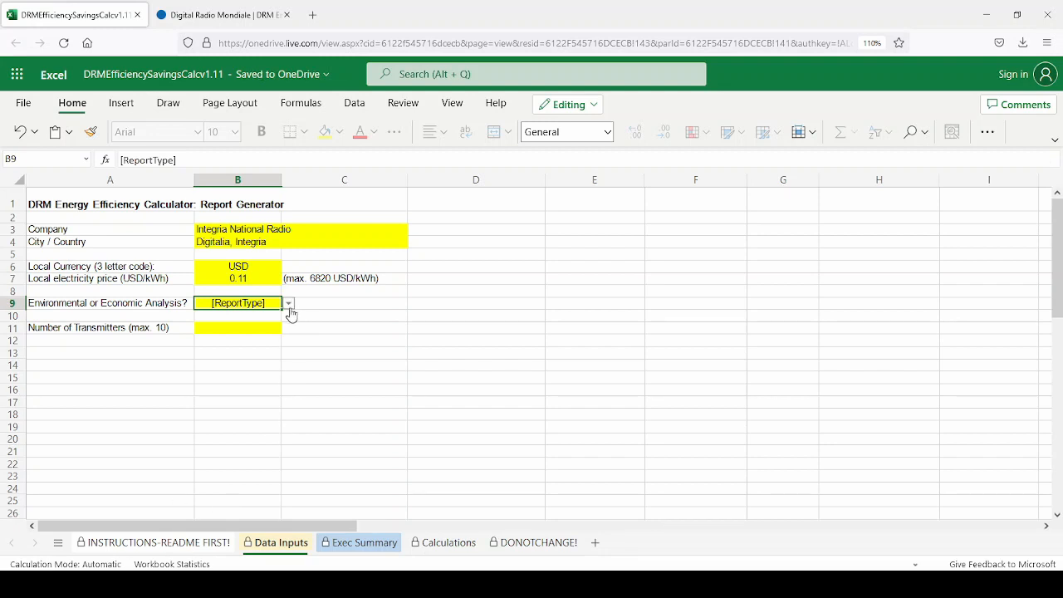
- Choose Environmental as the analysis type and set the number of transmitters to 9
click(288, 303)
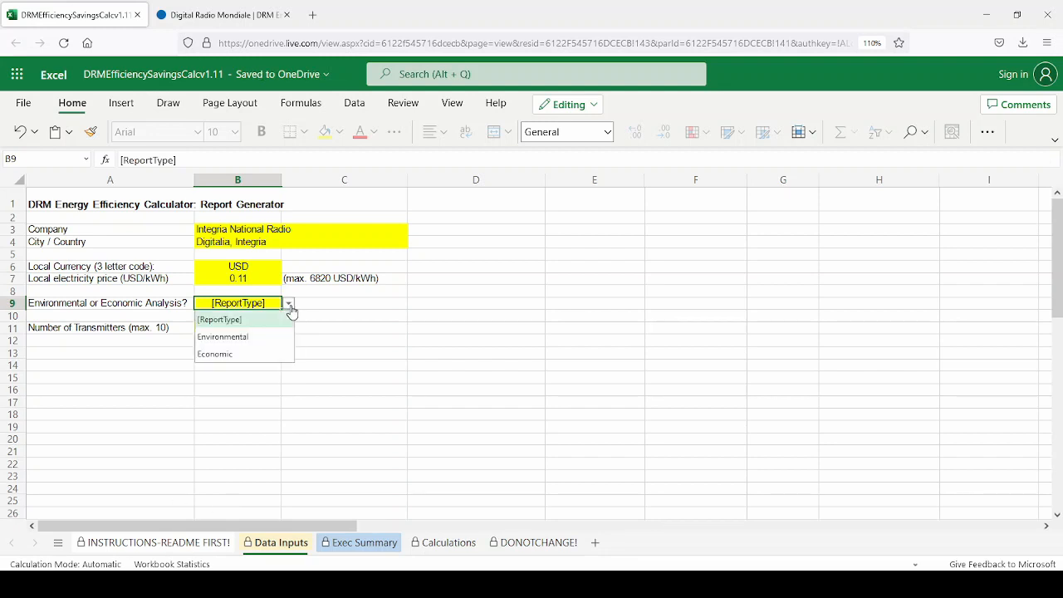
click(225, 337)
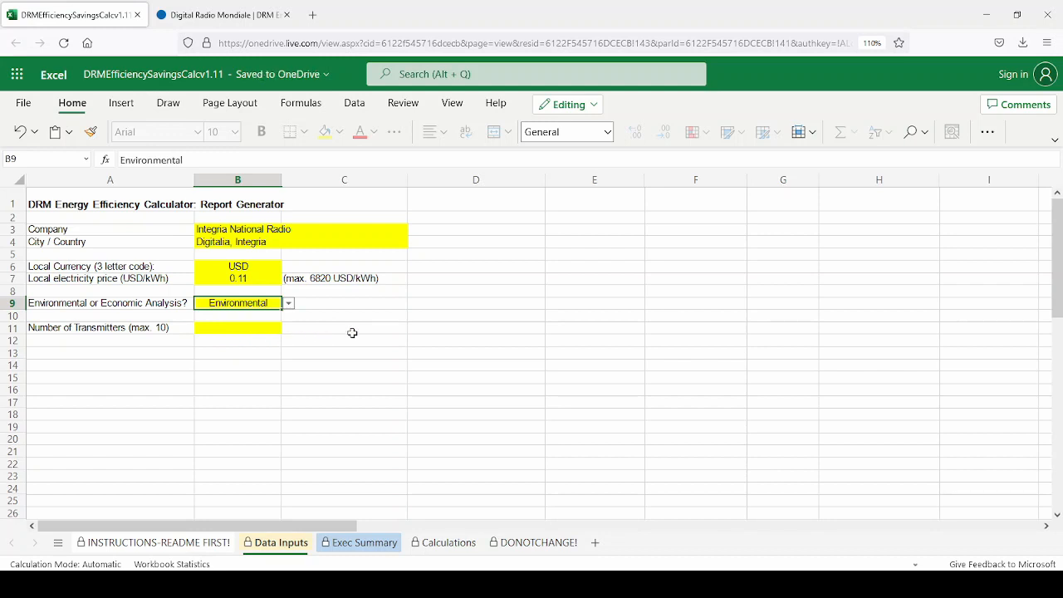
click(267, 330)
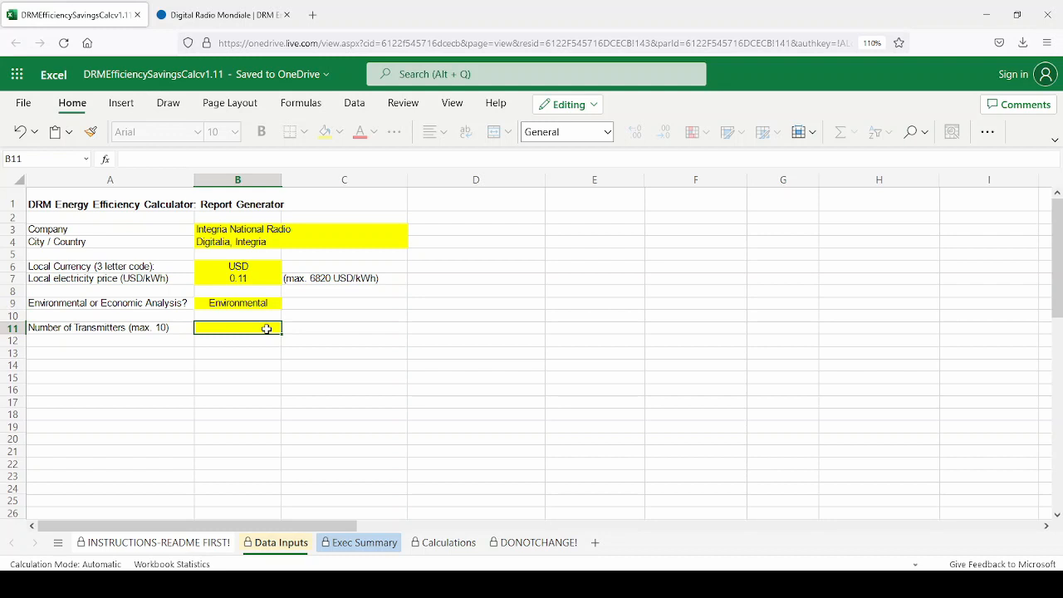
text(9)
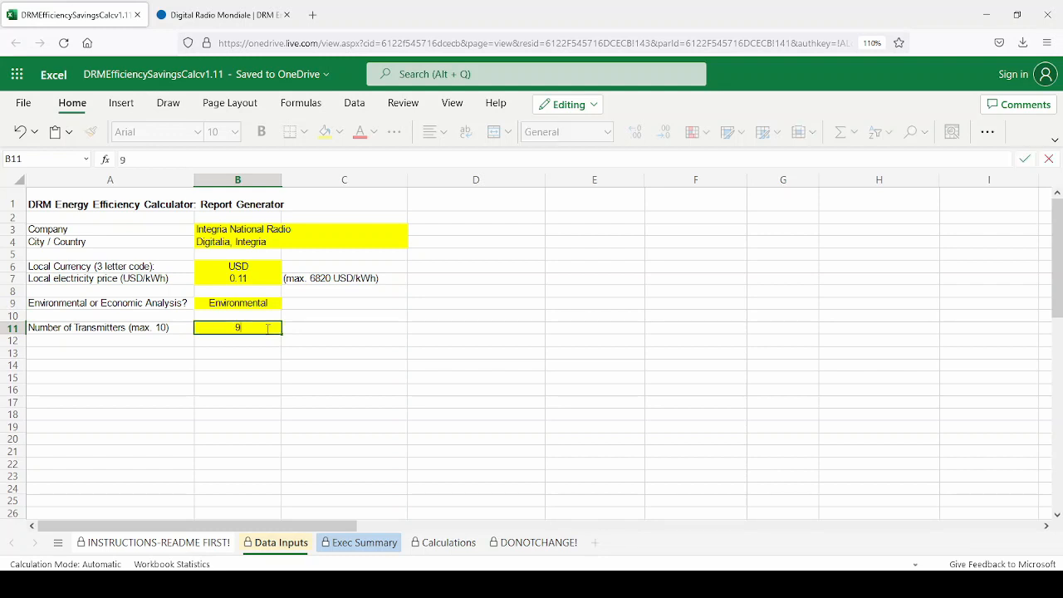
key(Return)
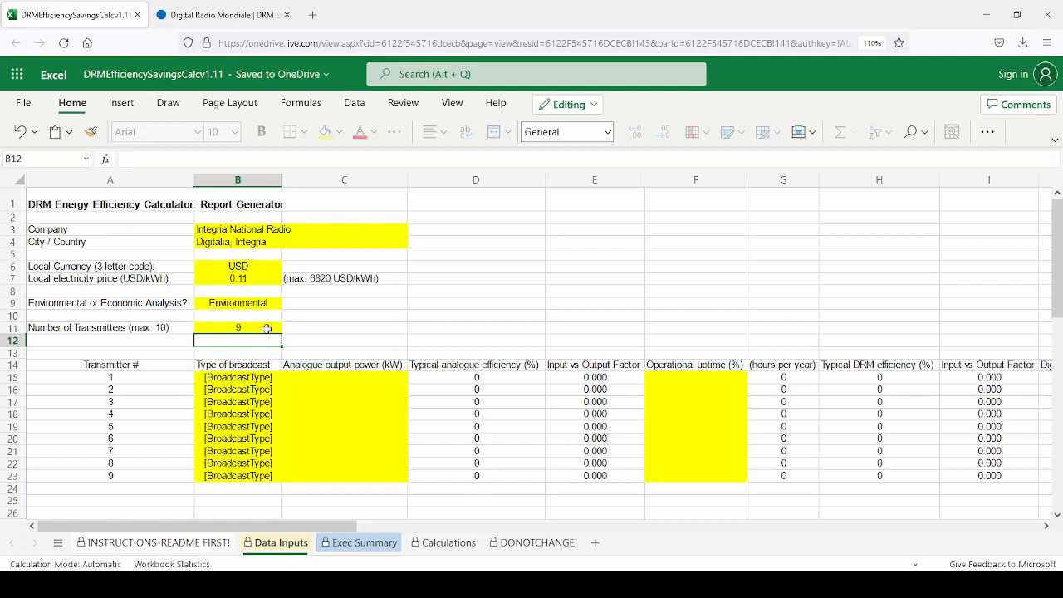
- Fill in transmitter 1 with broadcast type FM, analogue output power 10 kW and operational uptime 100%
click(278, 377)
click(288, 378)
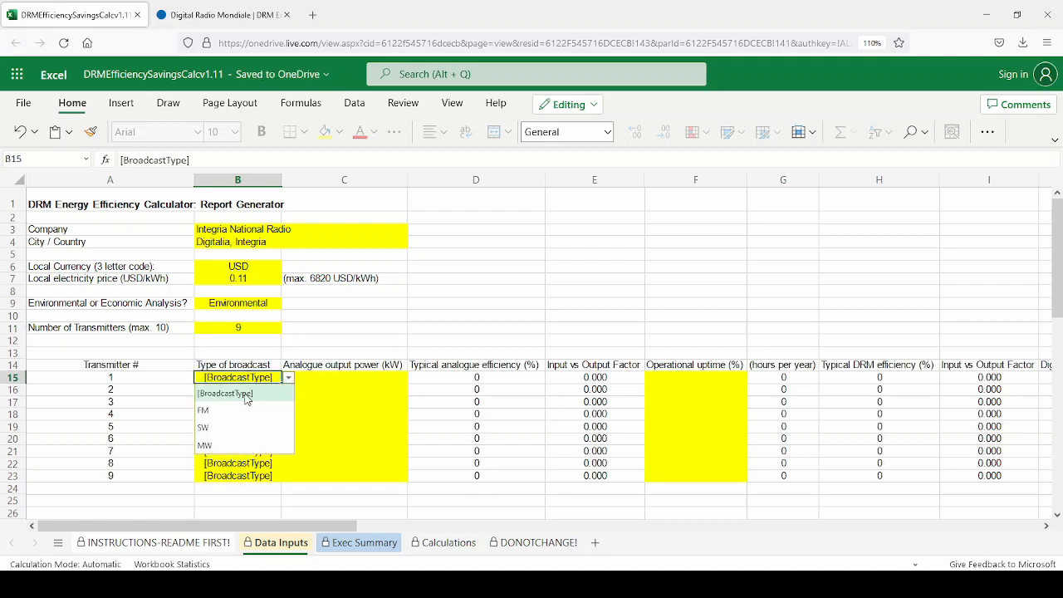
click(230, 414)
click(329, 380)
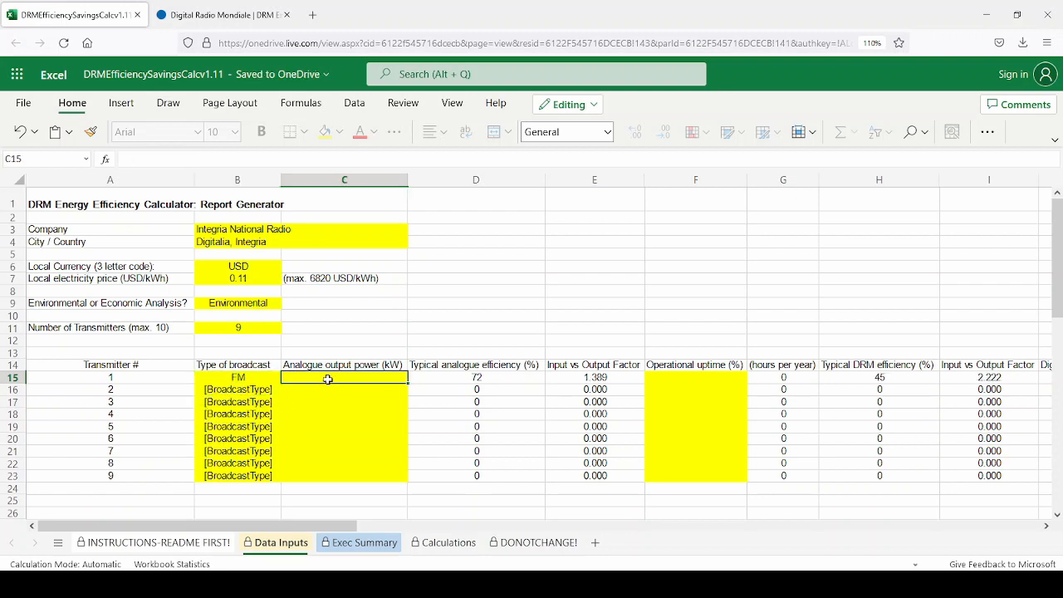
text(10)
key(Tab)
click(665, 379)
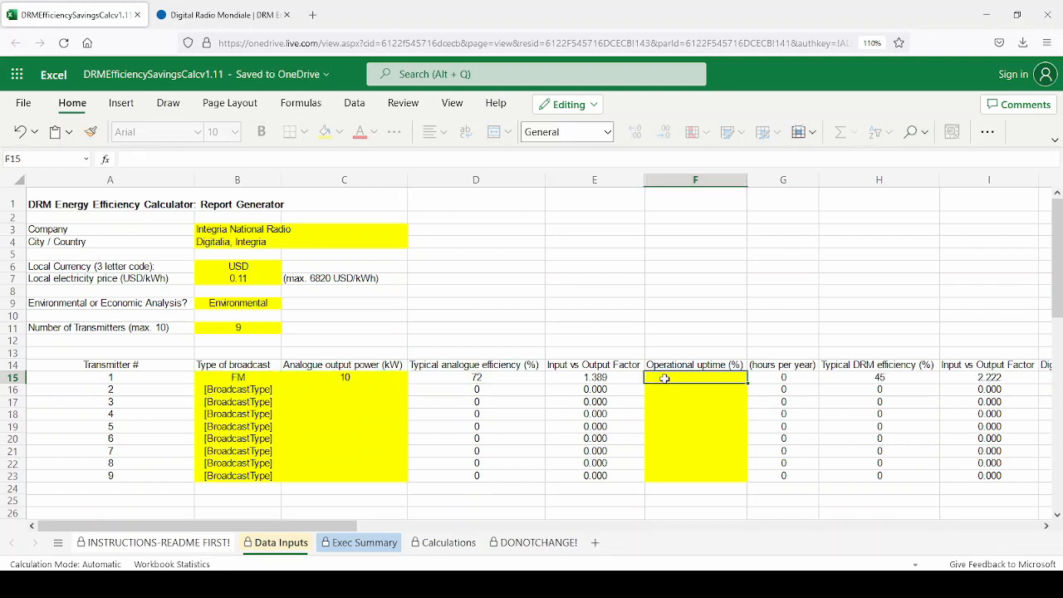
text(100)
- Fill in transmitter 2 with broadcast type FM, analogue output power 10 kW and operational uptime 100%
click(270, 389)
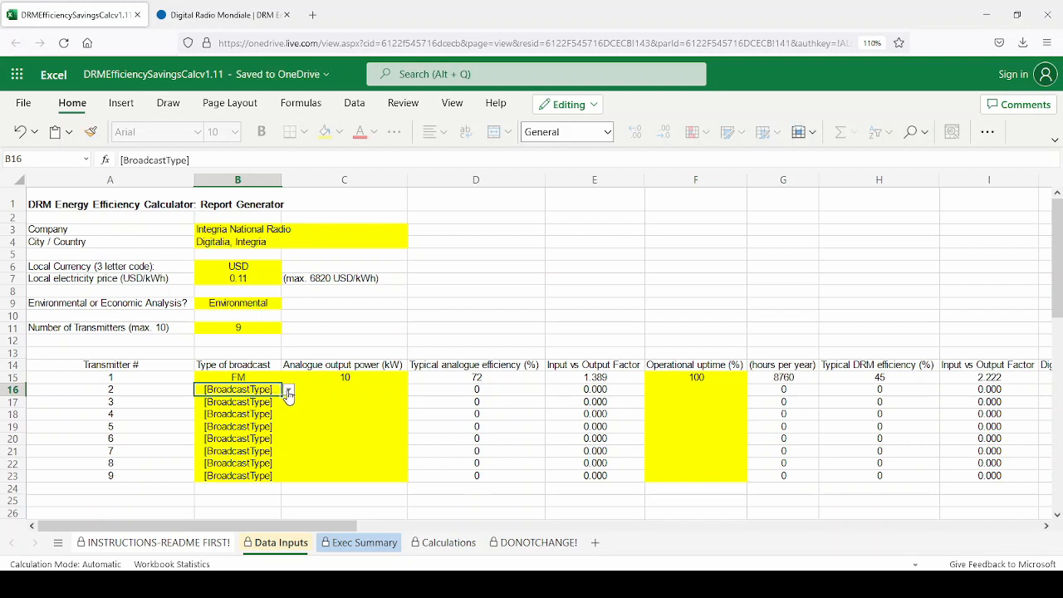
click(289, 389)
click(238, 427)
click(354, 399)
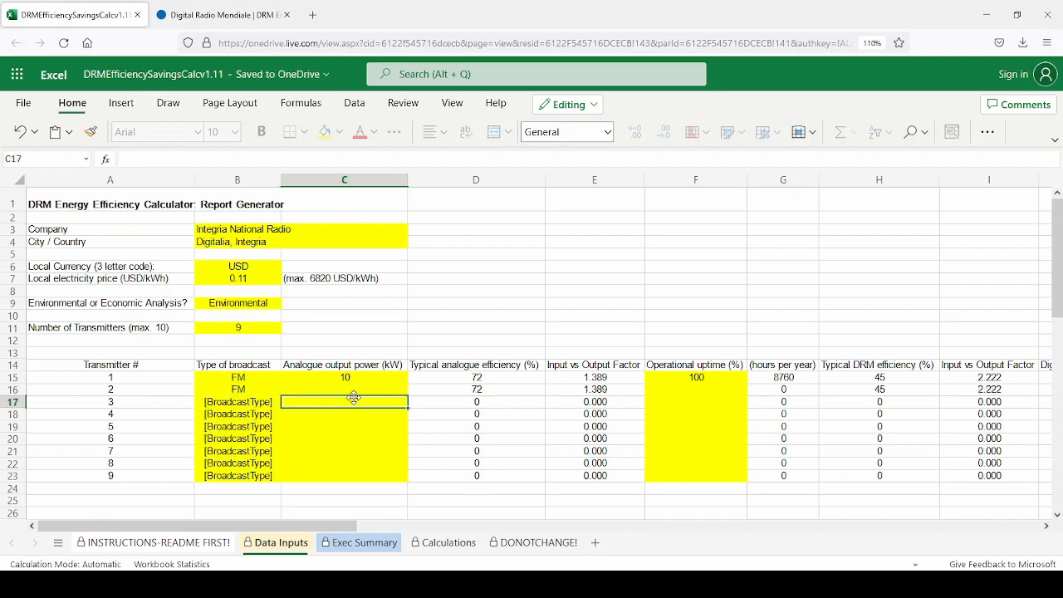
key(Up)
text(10)
key(Tab)
key(Tab)
key(Tab)
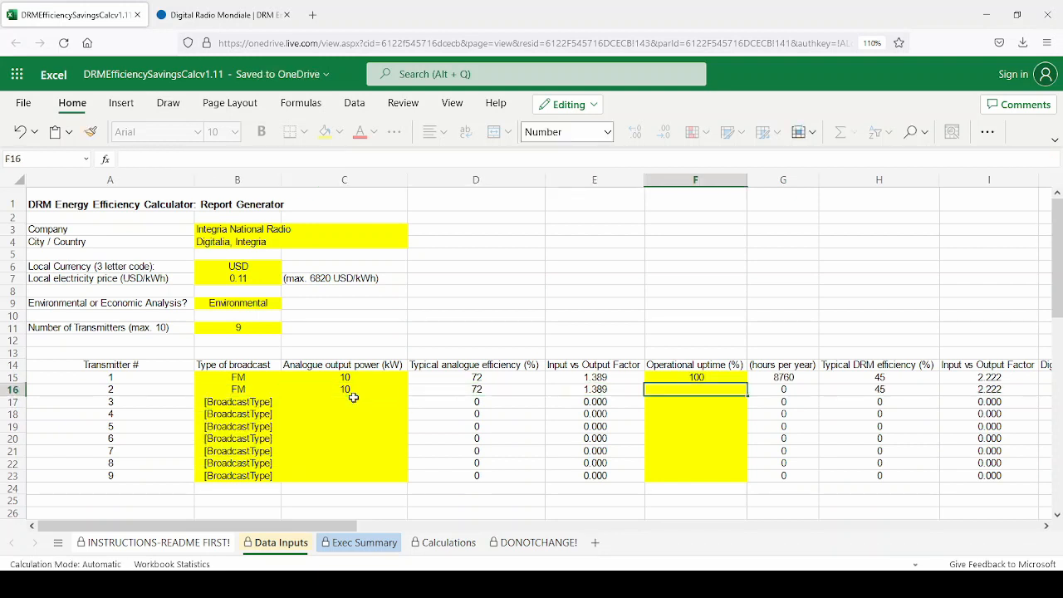
text(100)
- Fill in transmitter 3 with broadcast type FM, analogue output power 10 kW and operational uptime 100%
click(245, 404)
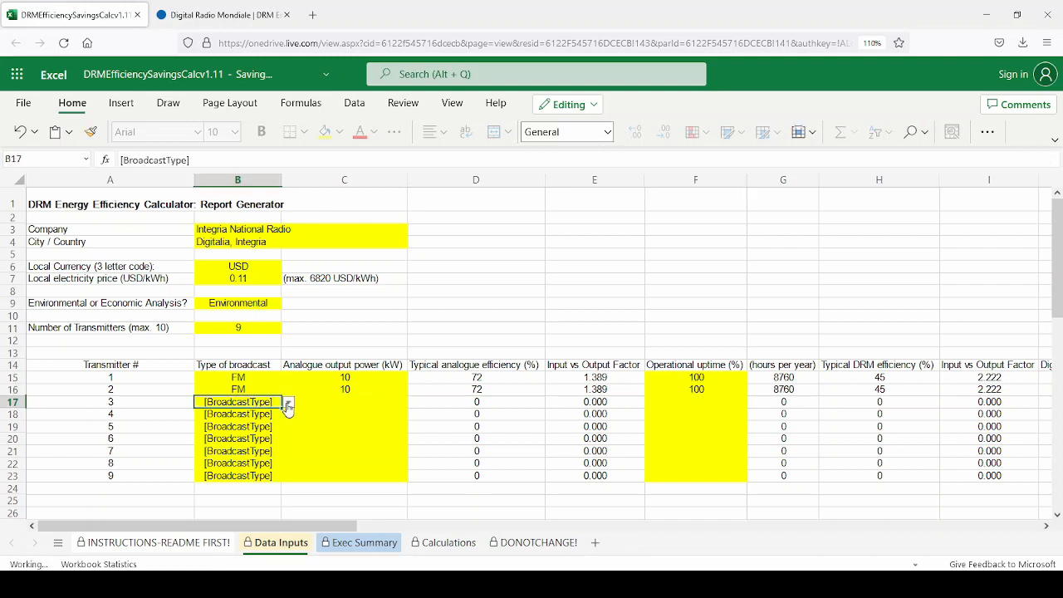
click(288, 404)
click(207, 437)
click(308, 407)
text(1)
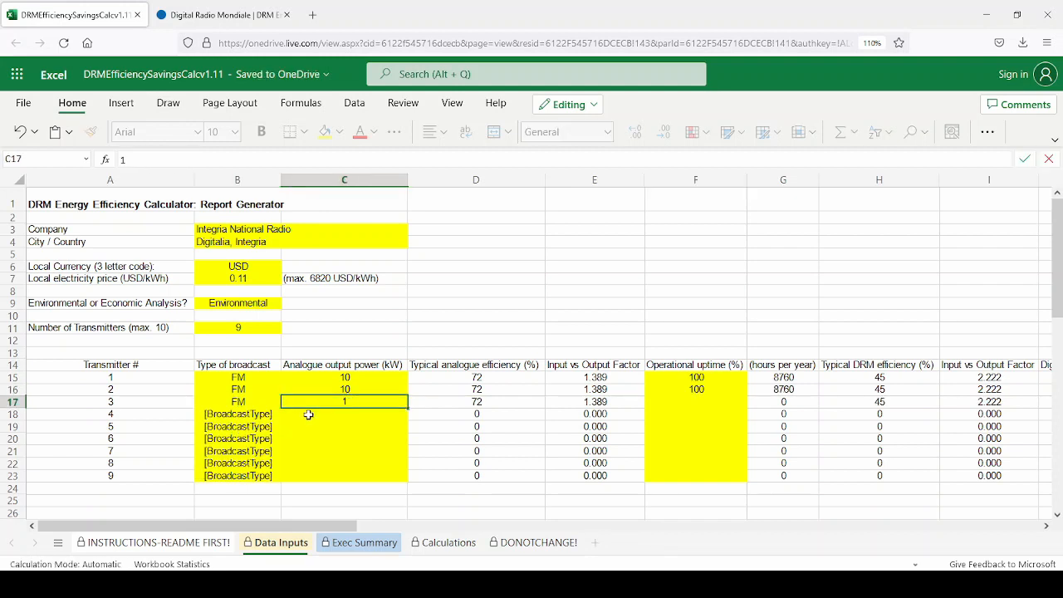
text(0)
key(Tab)
key(Tab)
key(Tab)
text(100)
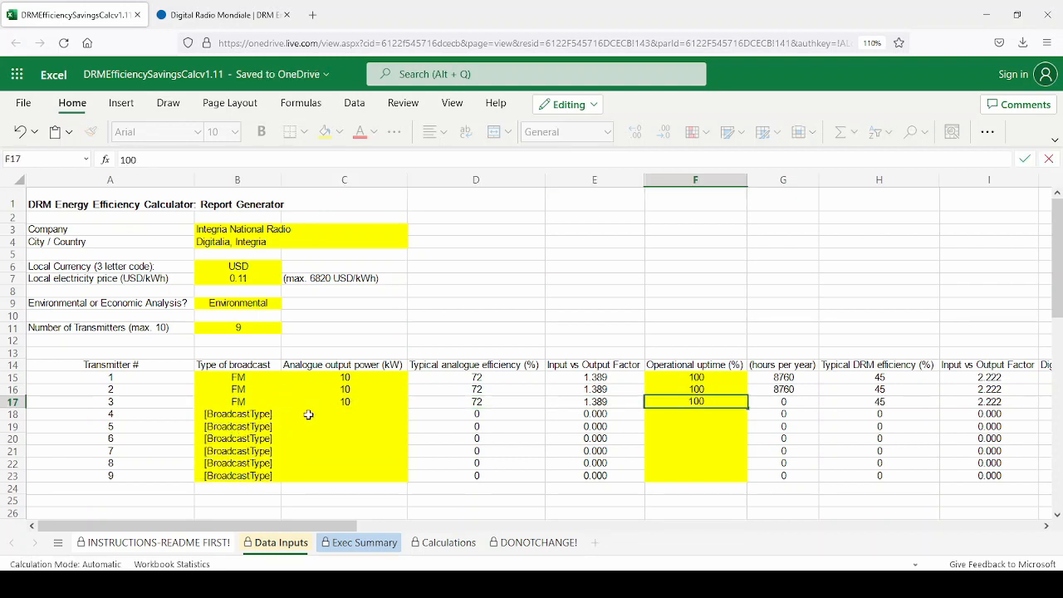
key(Return)
- Fill in transmitter 4 with broadcast type FM, analogue output power 10 kW and operational uptime 100%
key(Home)
key(Tab)
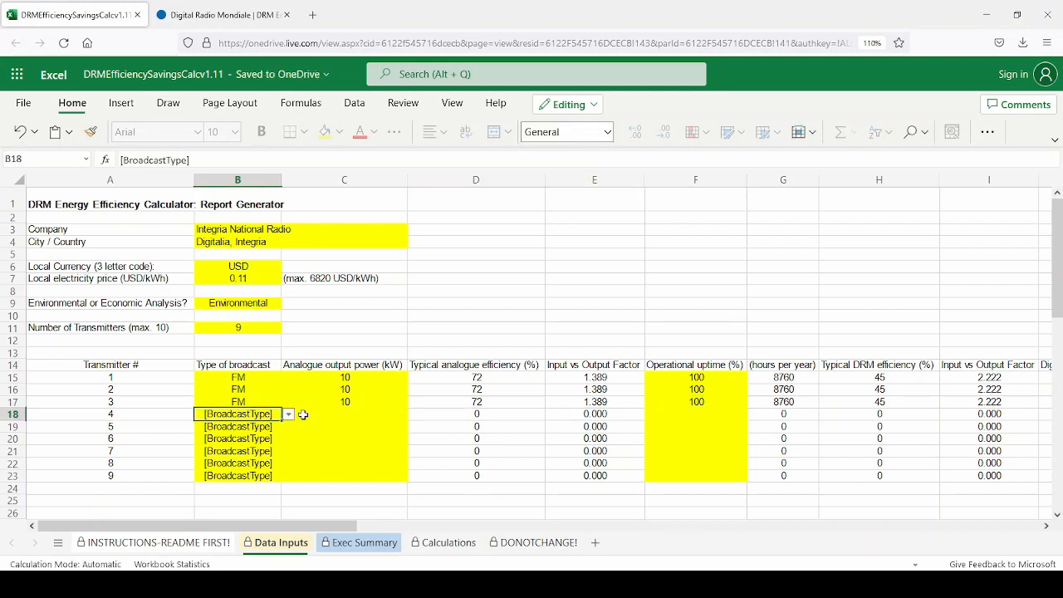
click(288, 414)
click(226, 446)
key(Tab)
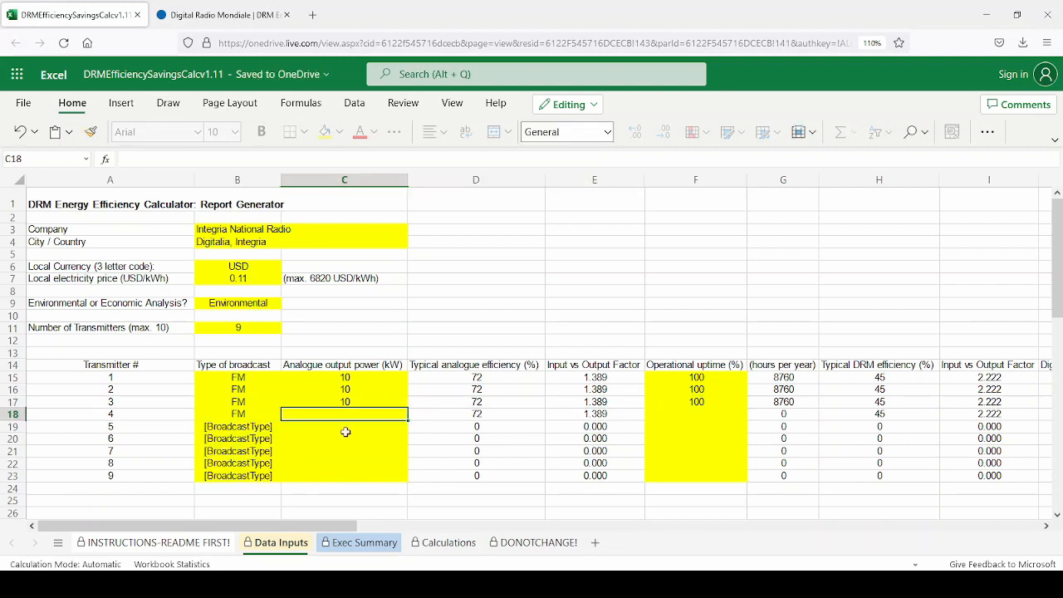
text(10)
key(Tab)
key(Tab)
key(Tab)
text(100)
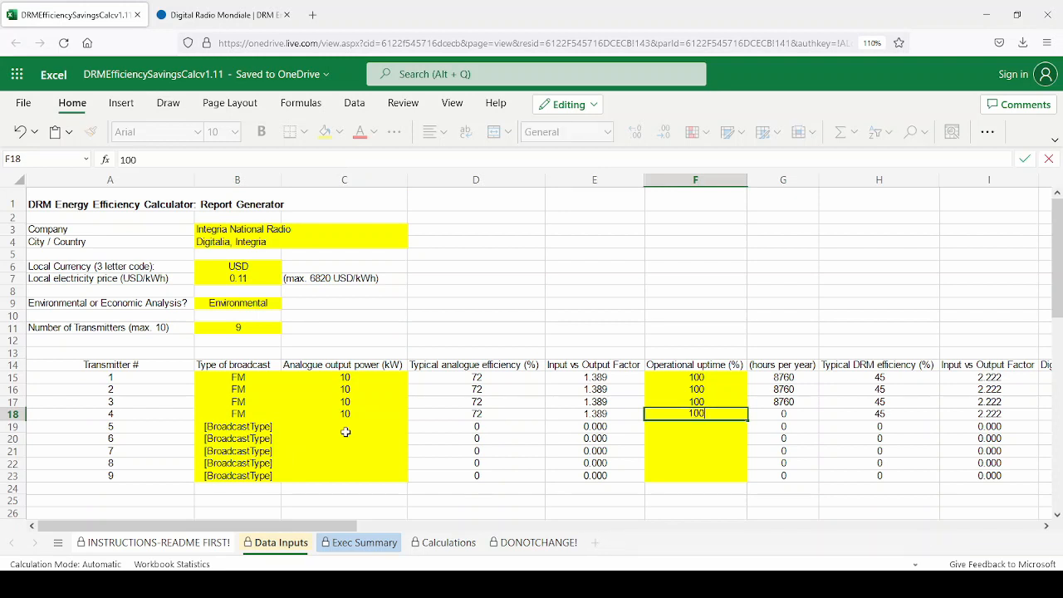
- Fill in transmitter 5 with broadcast type FM, analogue output power 10 kW and operational uptime 100%
click(261, 427)
click(289, 427)
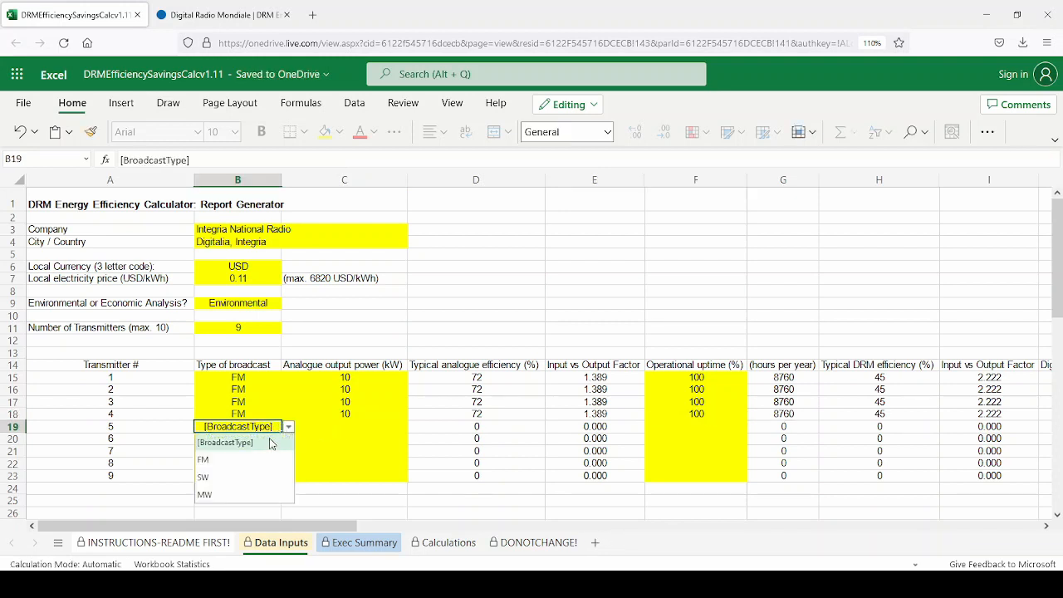
click(247, 461)
click(341, 427)
text(10)
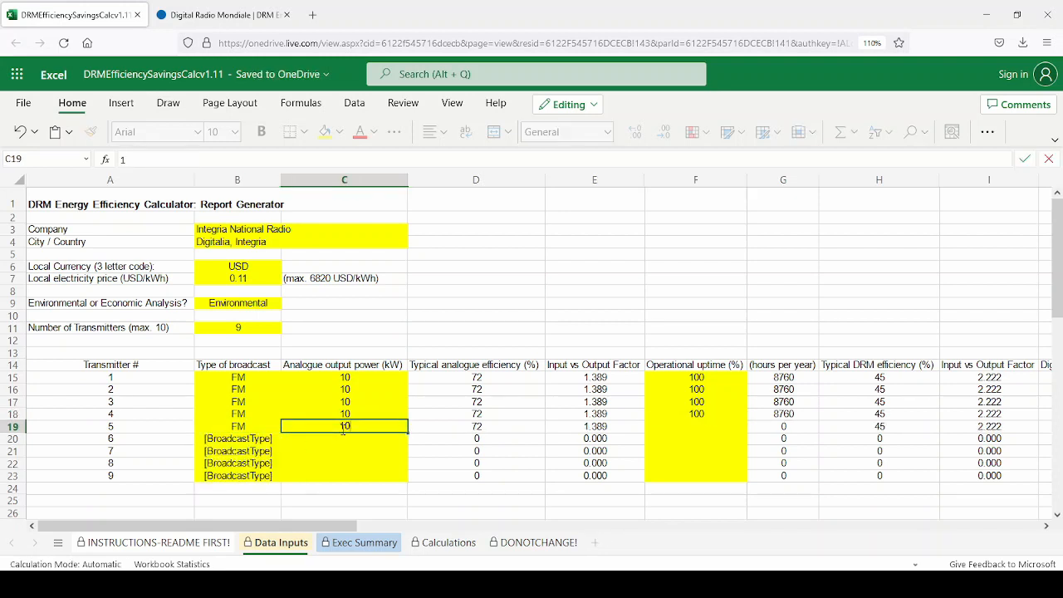
key(Tab)
key(Tab)
key(Tab)
text(100)
key(Return)
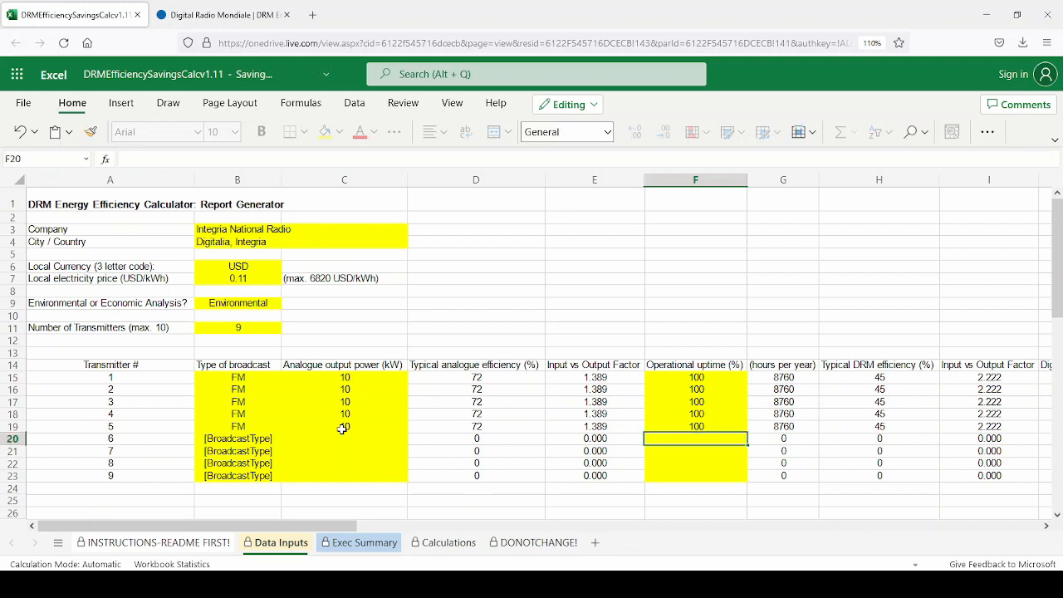
- Fill in transmitter 6 with broadcast type MW, analogue output power 100 kW and operational uptime 75%
click(242, 438)
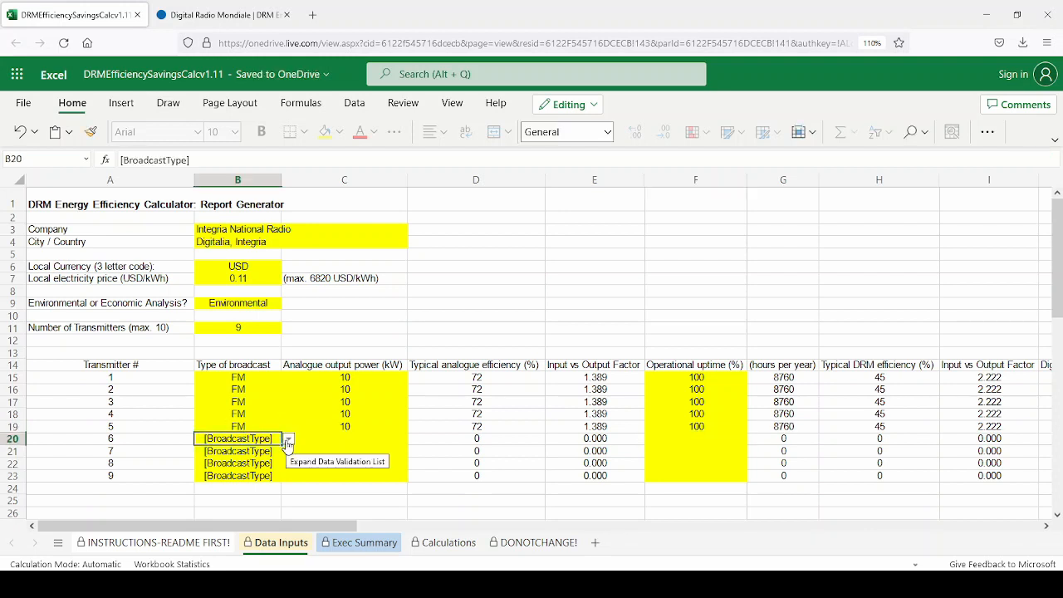
click(288, 439)
click(222, 507)
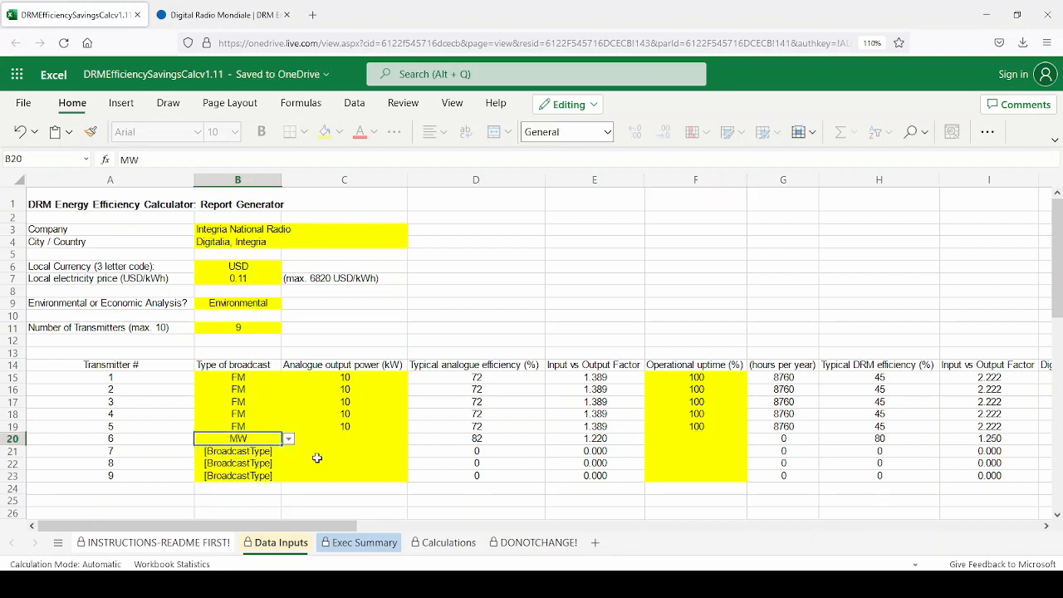
click(337, 434)
text(100)
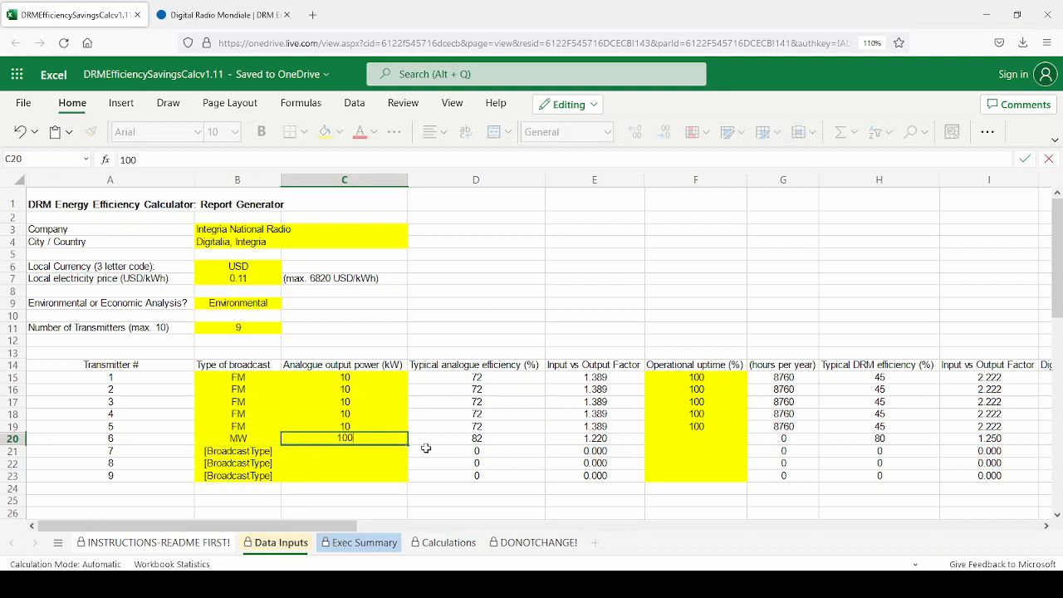
key(Tab)
key(Tab)
key(Tab)
text(7)
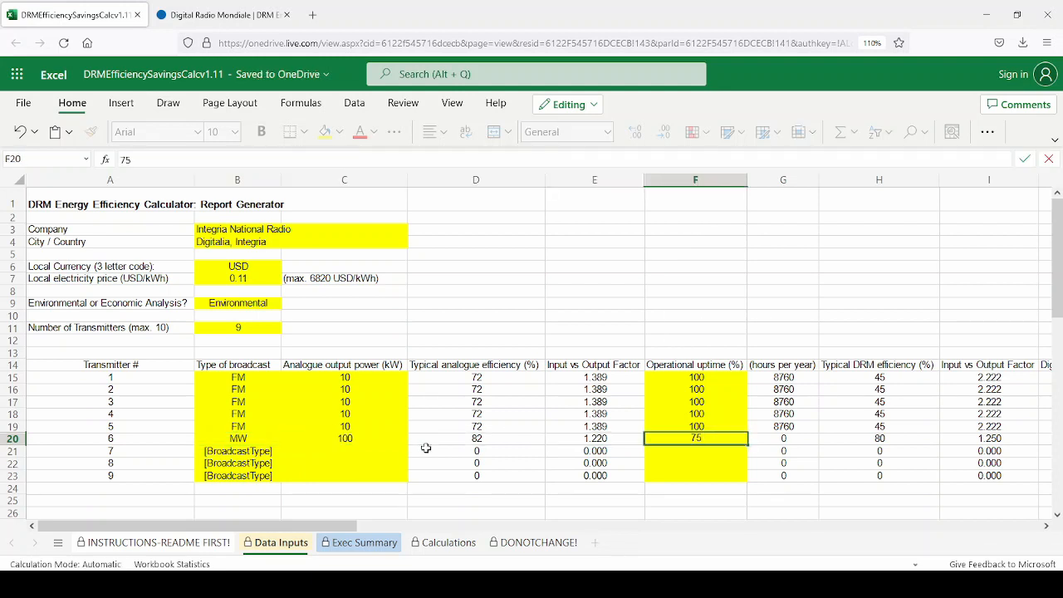
text(5)
key(Return)
- Fill in transmitter 7 with broadcast type MW, analogue output power 100 kW and operational uptime 75%
key(Left)
key(Left)
key(alt+Down)
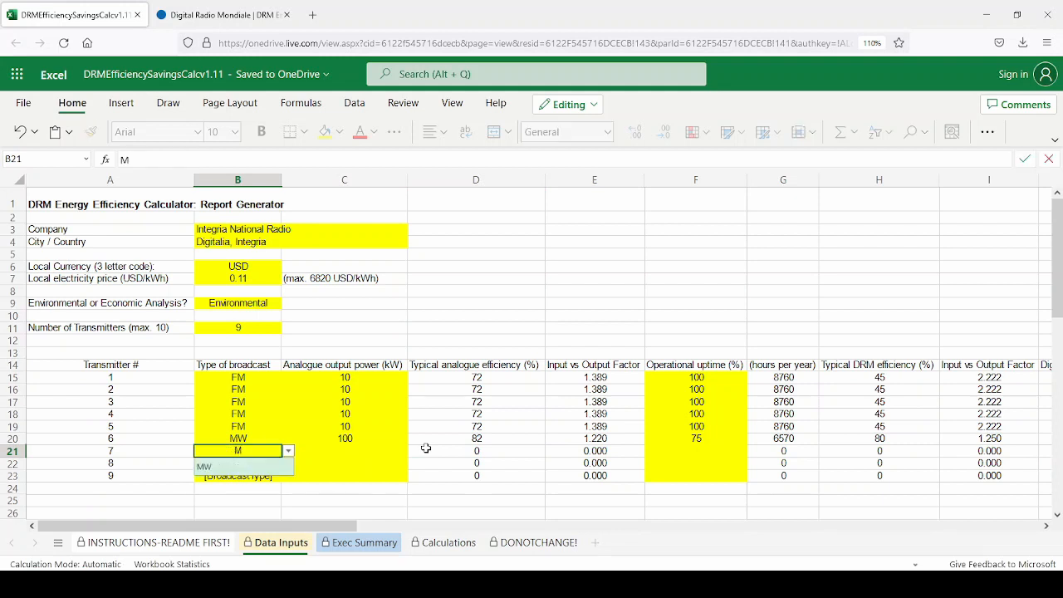
key(Down)
key(Return)
key(Tab)
text(100)
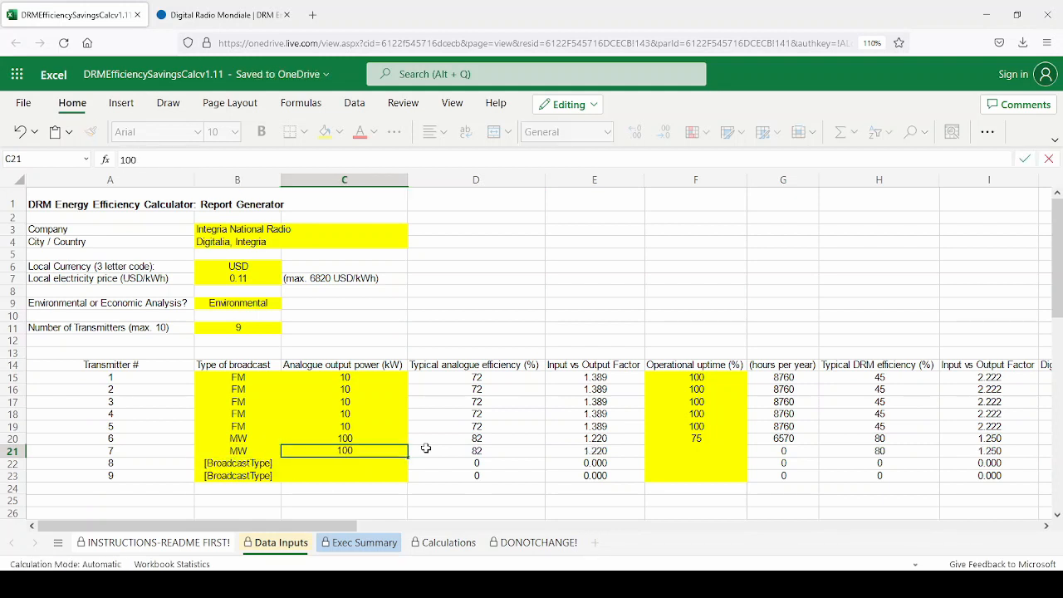
key(Tab)
key(Tab)
key(Tab)
text(75)
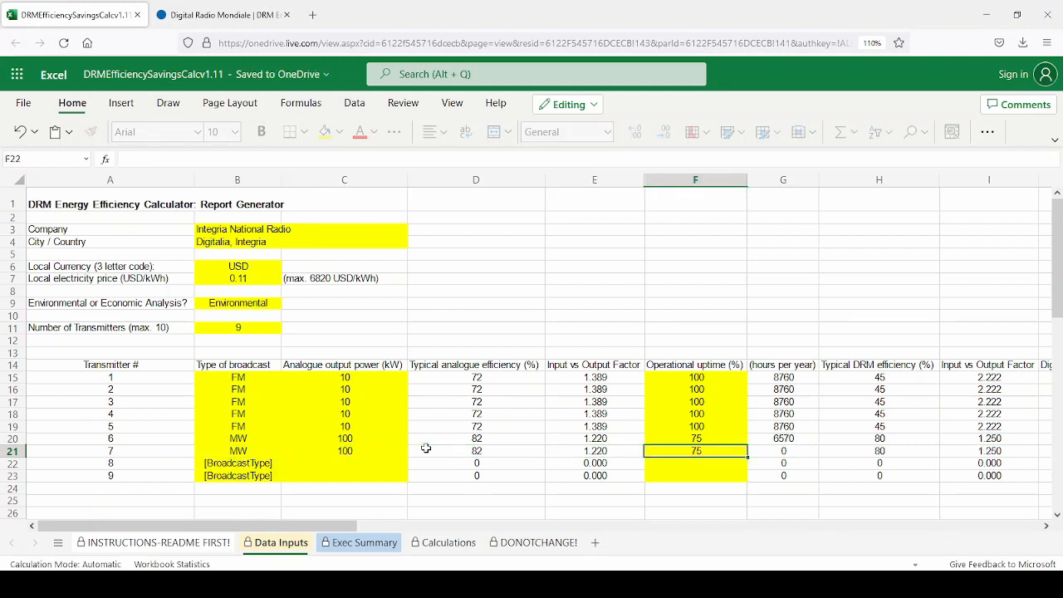
key(Return)
- Fill in transmitter 8 with broadcast type MW, analogue output power 100 kW and operational uptime 75%
key(alt+Down)
key(Down)
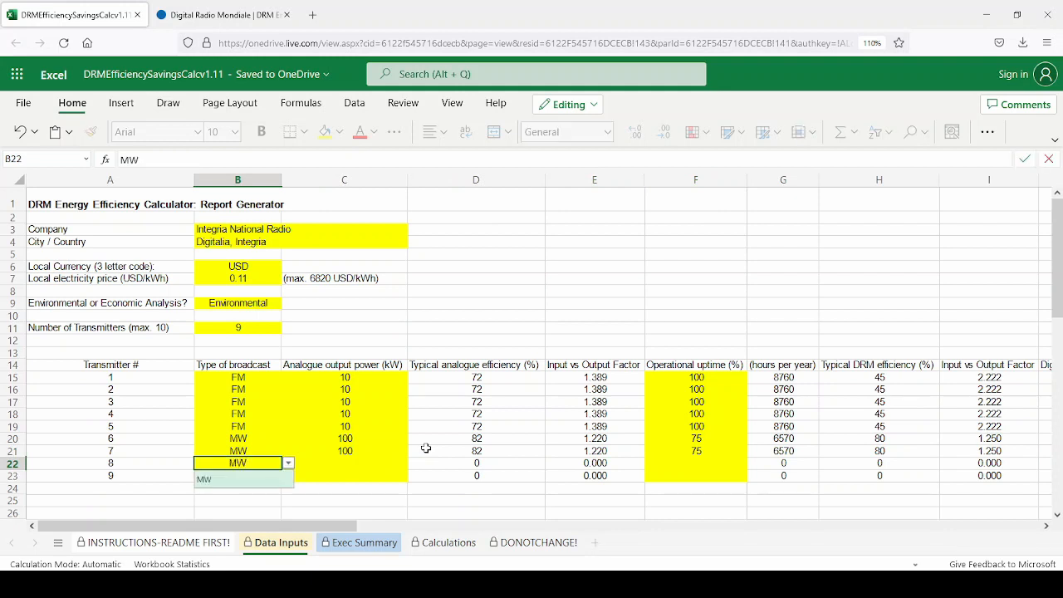
key(Return)
key(Tab)
text(100)
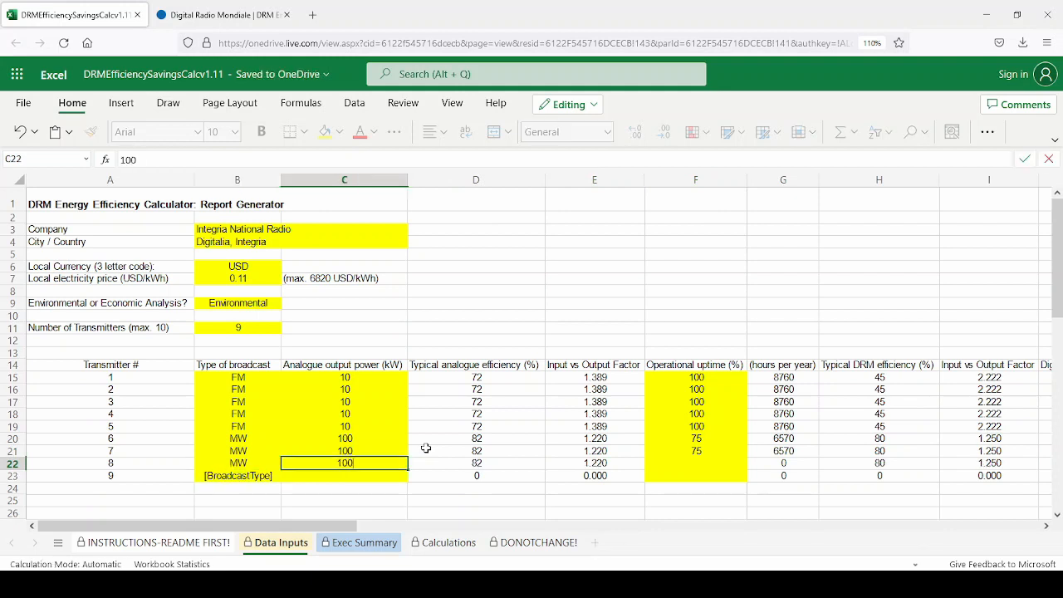
key(Tab)
key(Tab)
key(Tab)
text(75)
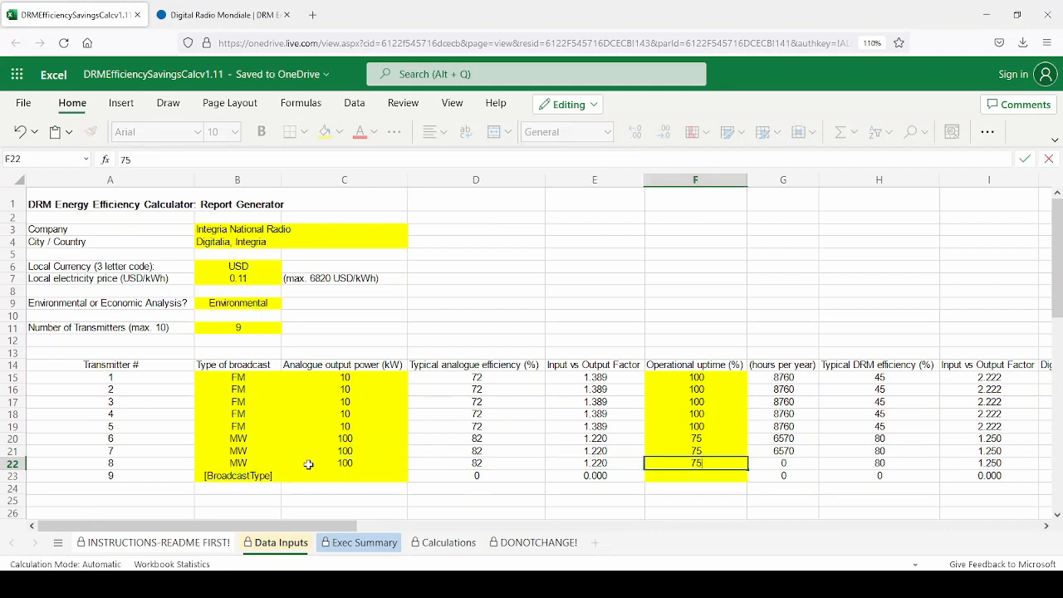
key(Return)
- Fill in transmitter 9 with broadcast type SW, analogue output power 300 kW and operational uptime 70%
click(288, 476)
click(256, 526)
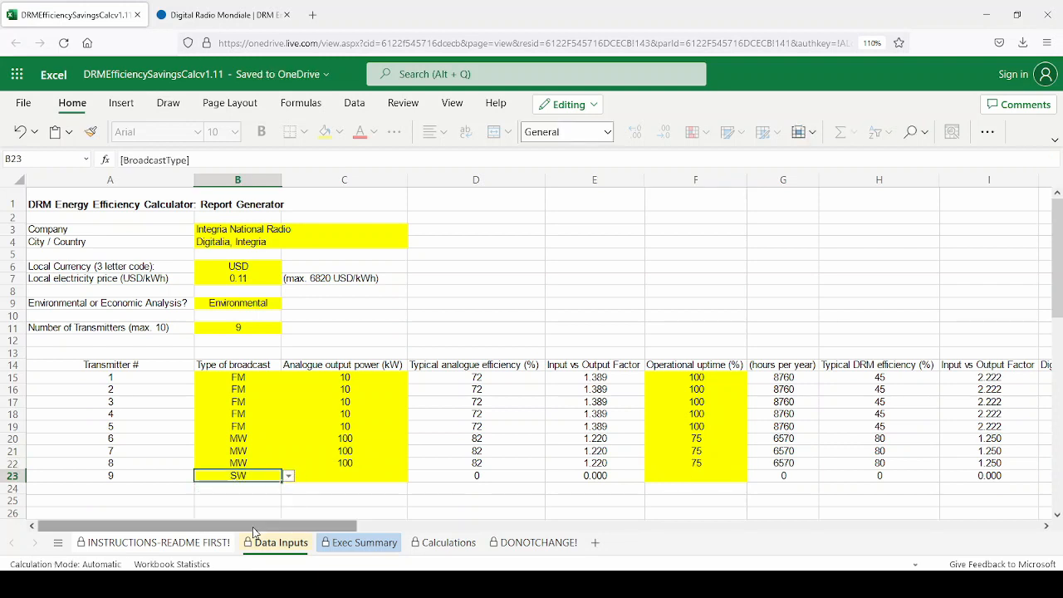
click(384, 474)
text(300)
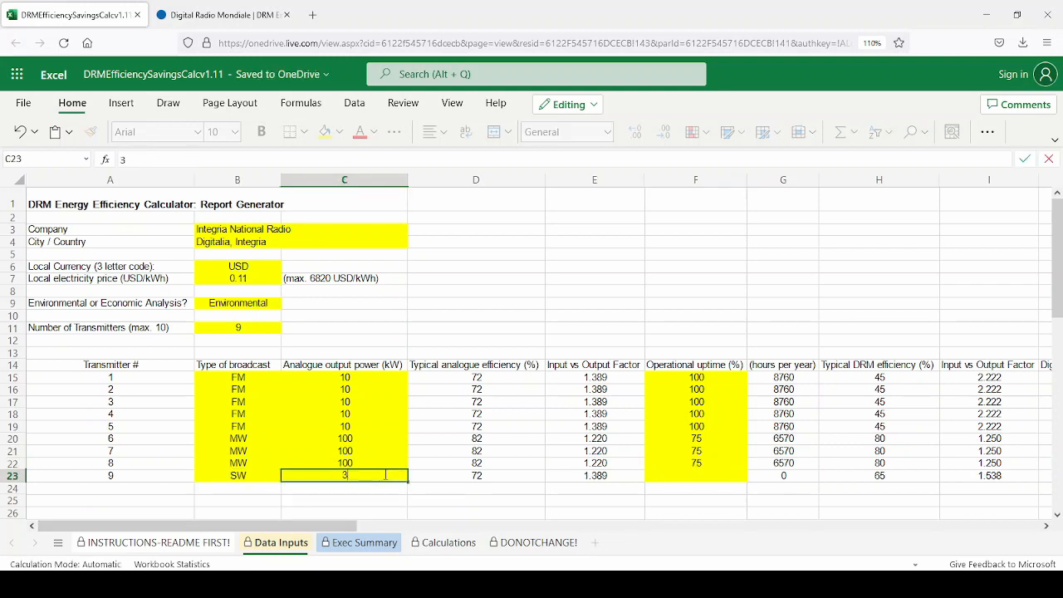
key(Tab)
key(Tab)
key(Tab)
text(70)
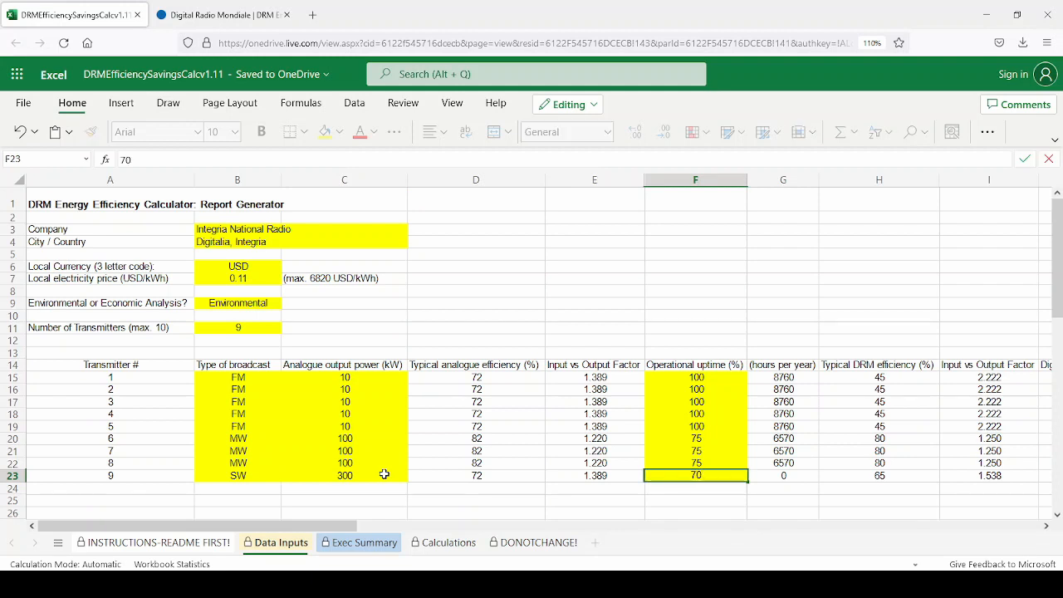
key(ctrl+Return)
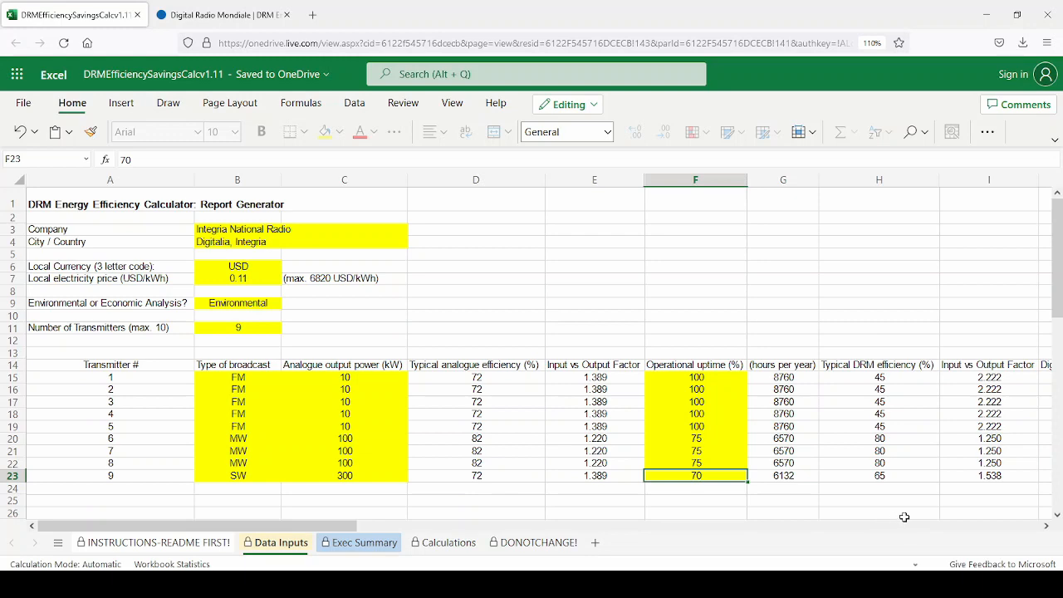
- Review the generated report on the Exec Summary sheet, including the savings charts, cost table, calculation assumptions and methodology
click(1046, 525)
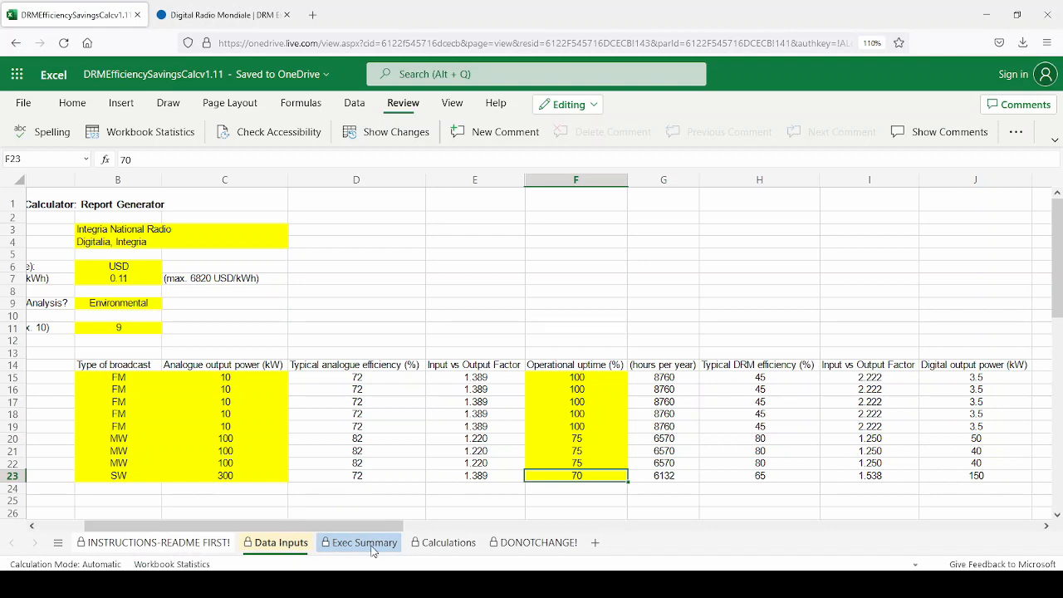
click(370, 549)
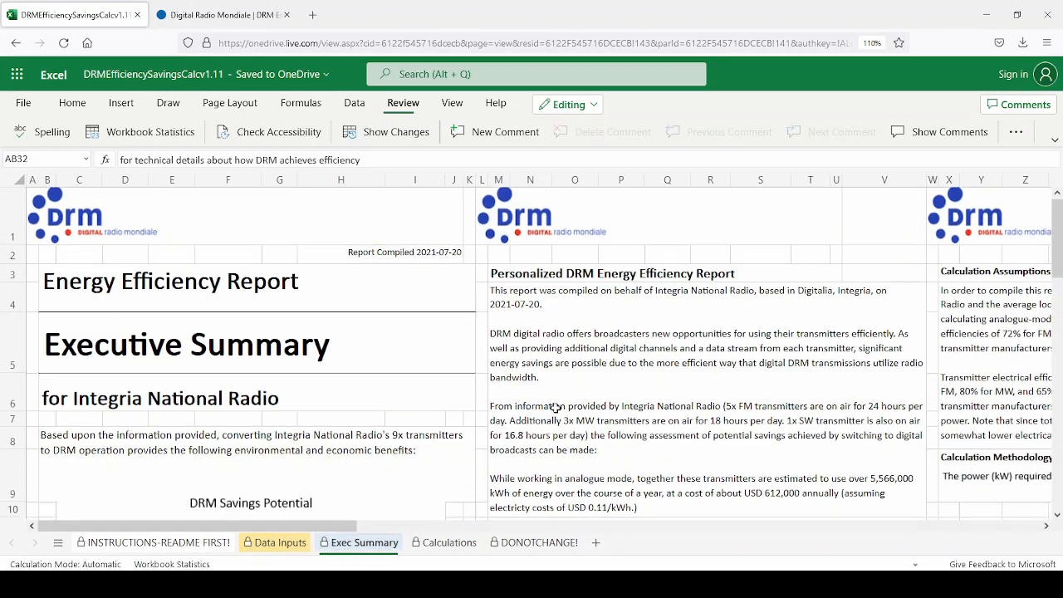
scroll(554, 407, down, 5)
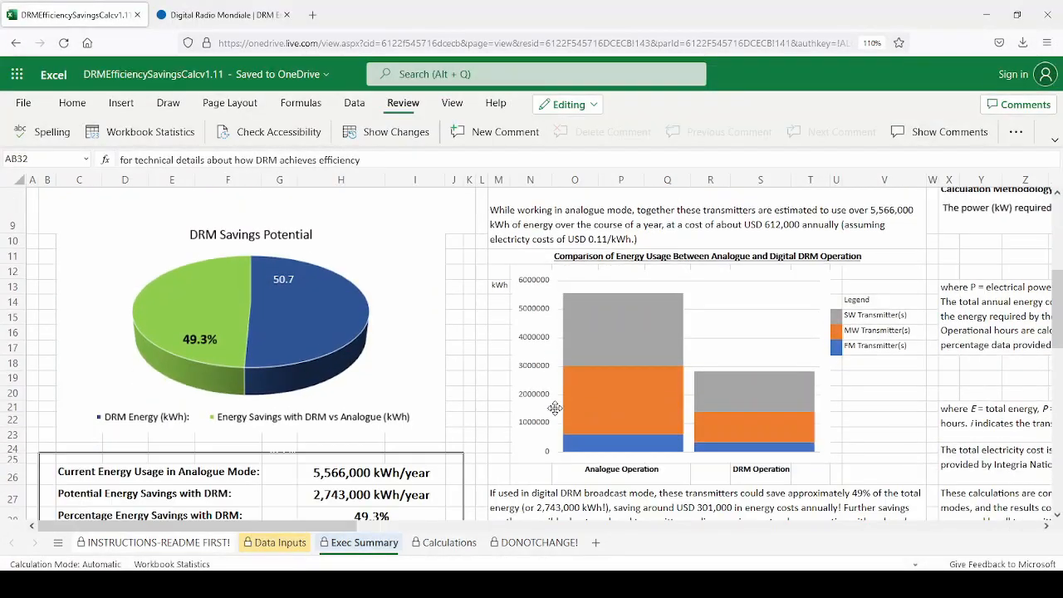
scroll(555, 408, down, 3)
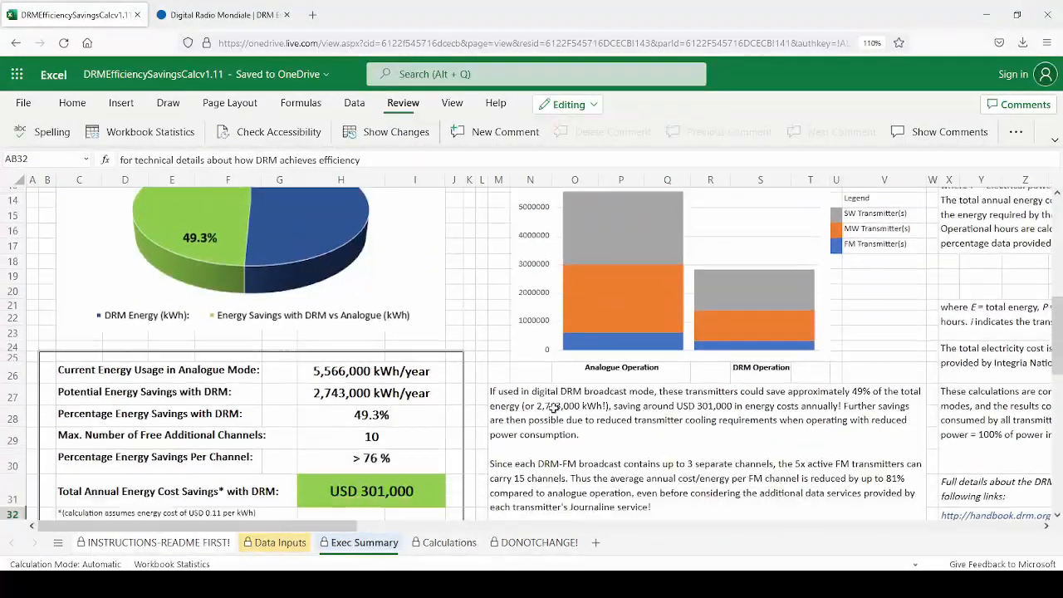
scroll(553, 407, up, 6)
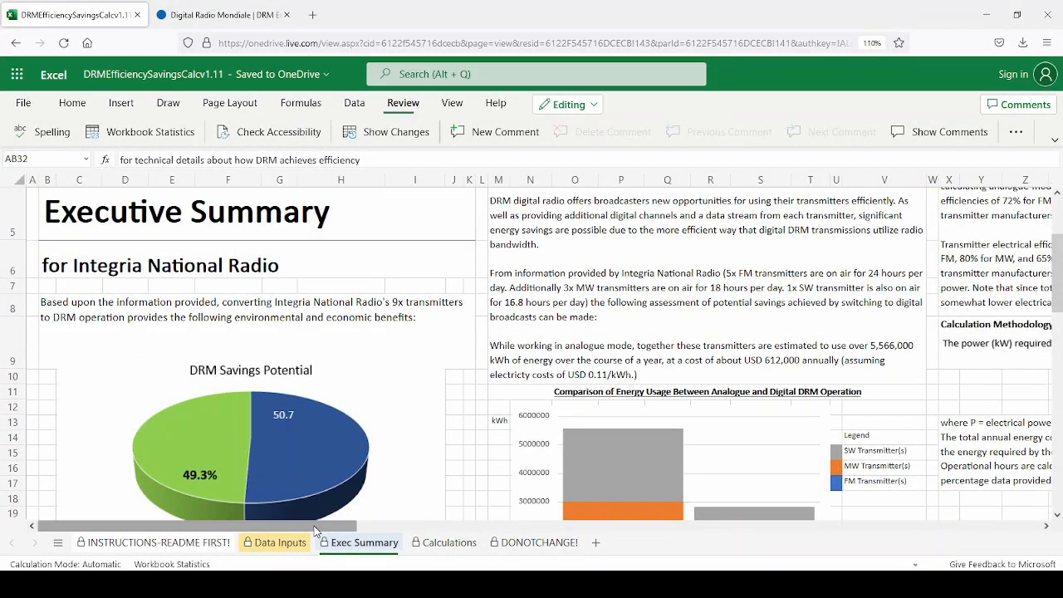
drag(314, 525, 502, 531)
scroll(534, 479, up, 3)
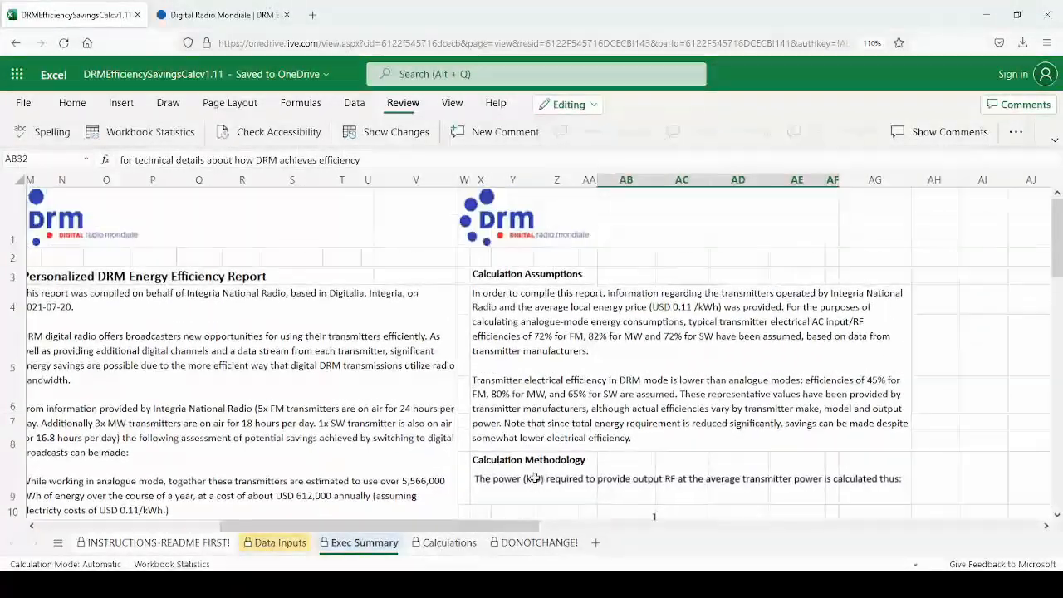
scroll(534, 479, down, 8)
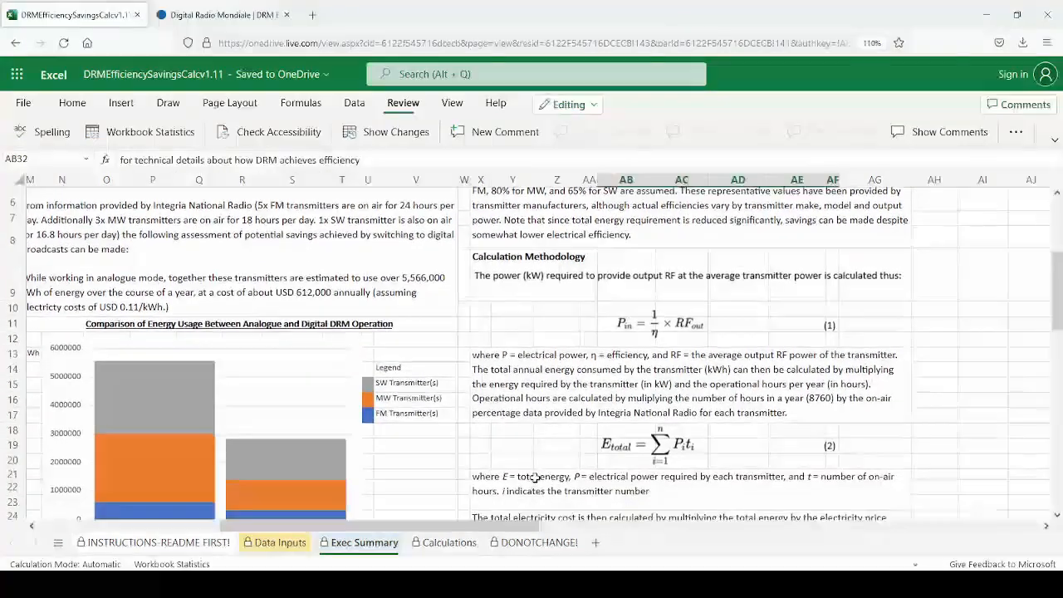
drag(510, 527, 244, 525)
scroll(244, 482, up, 1)
scroll(244, 482, up, 3)
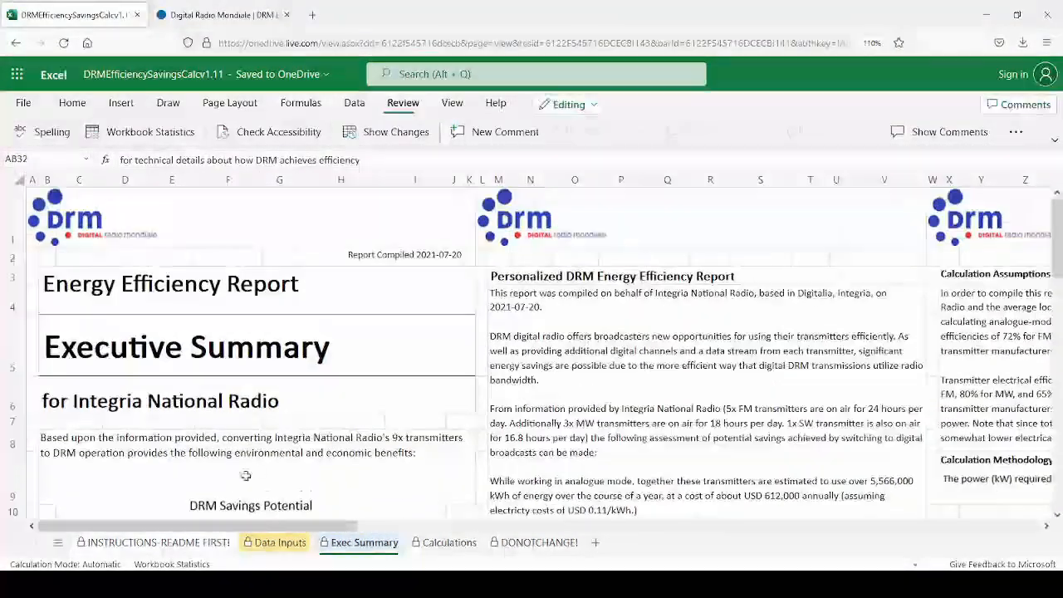
- Preview the Exec Summary report in the print-friendly view, look through its pages and return to the workbook
click(23, 104)
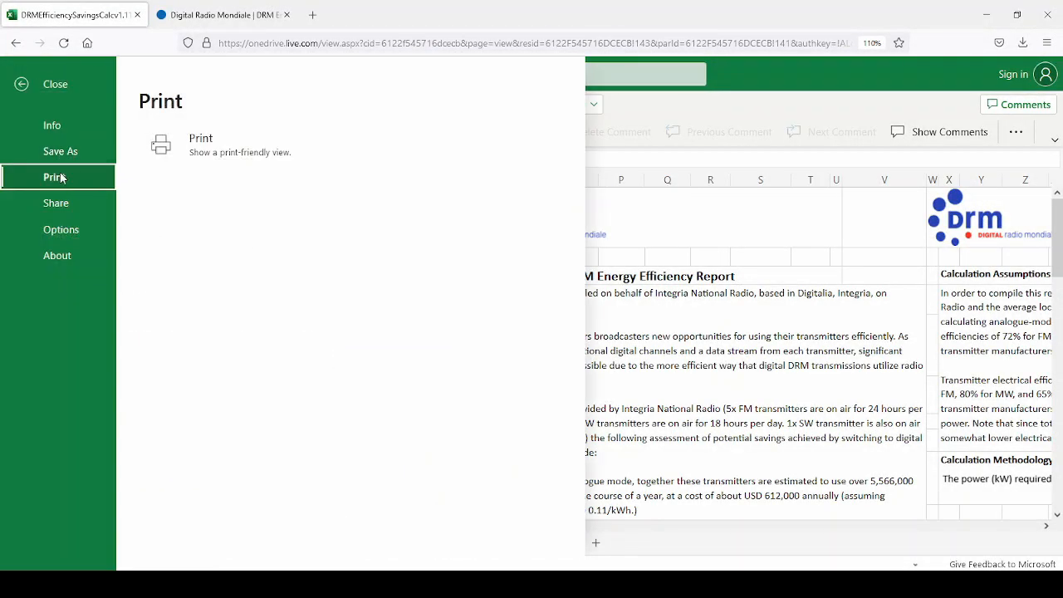
click(221, 157)
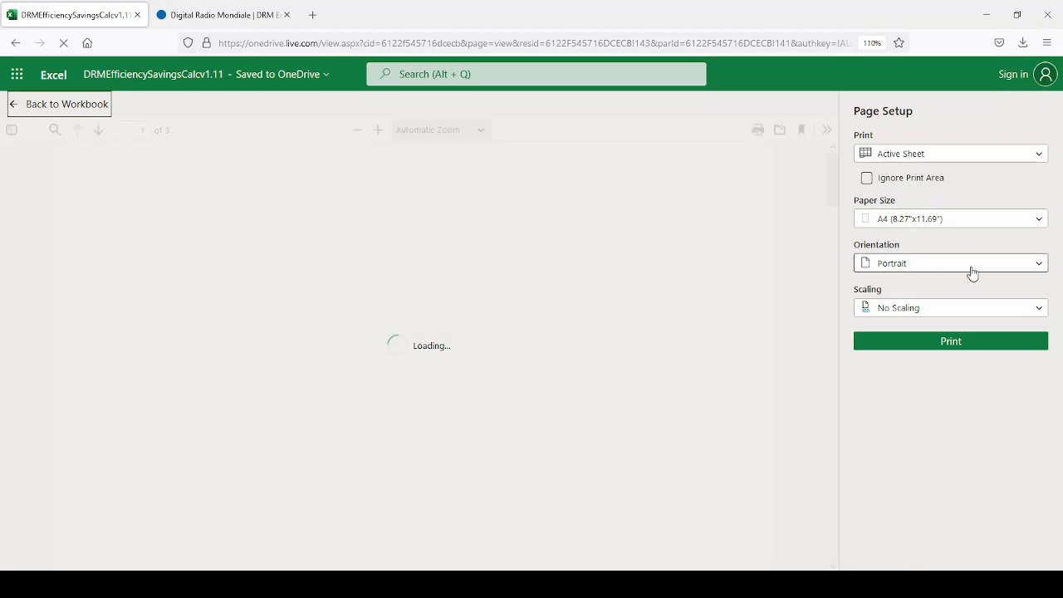
scroll(684, 284, down, 8)
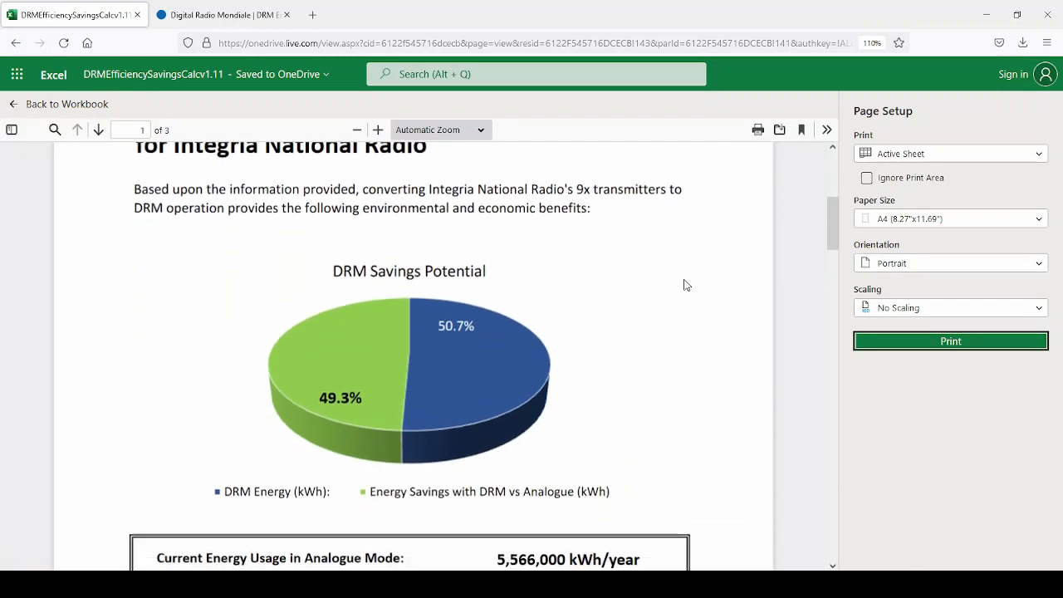
scroll(683, 284, down, 10)
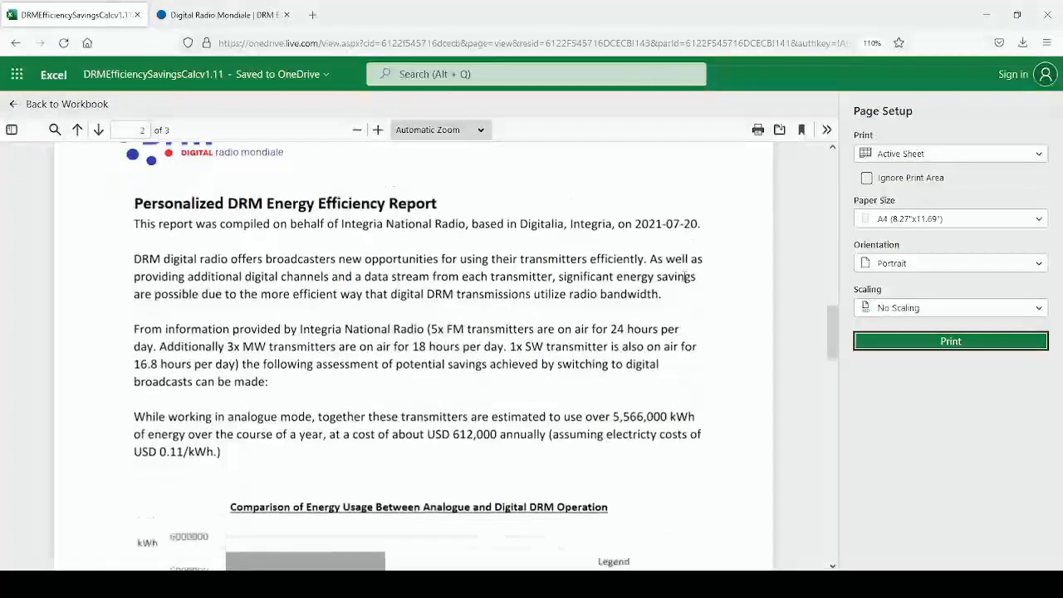
scroll(683, 283, down, 3)
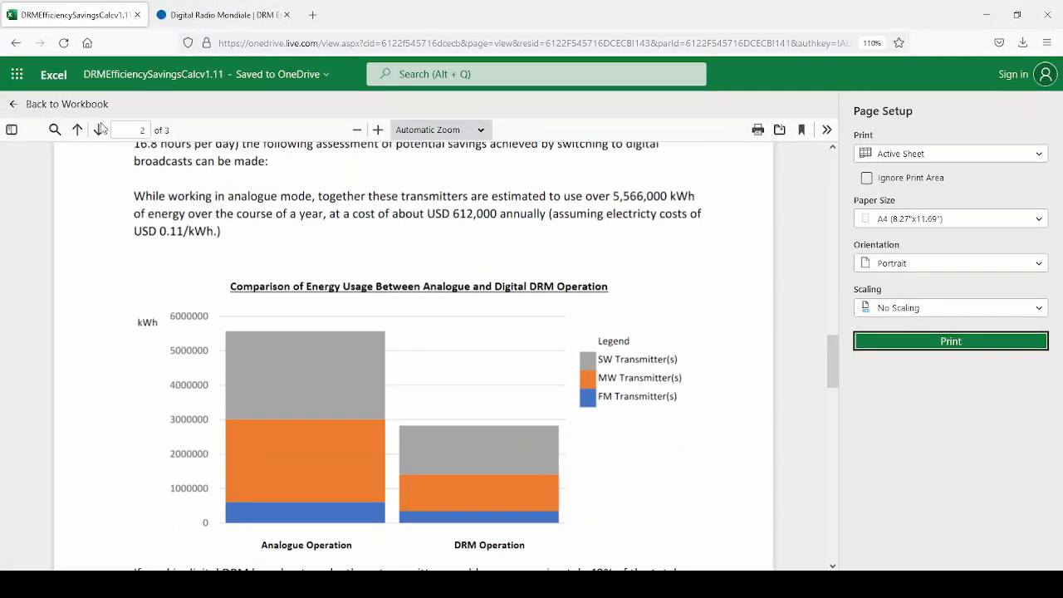
click(76, 107)
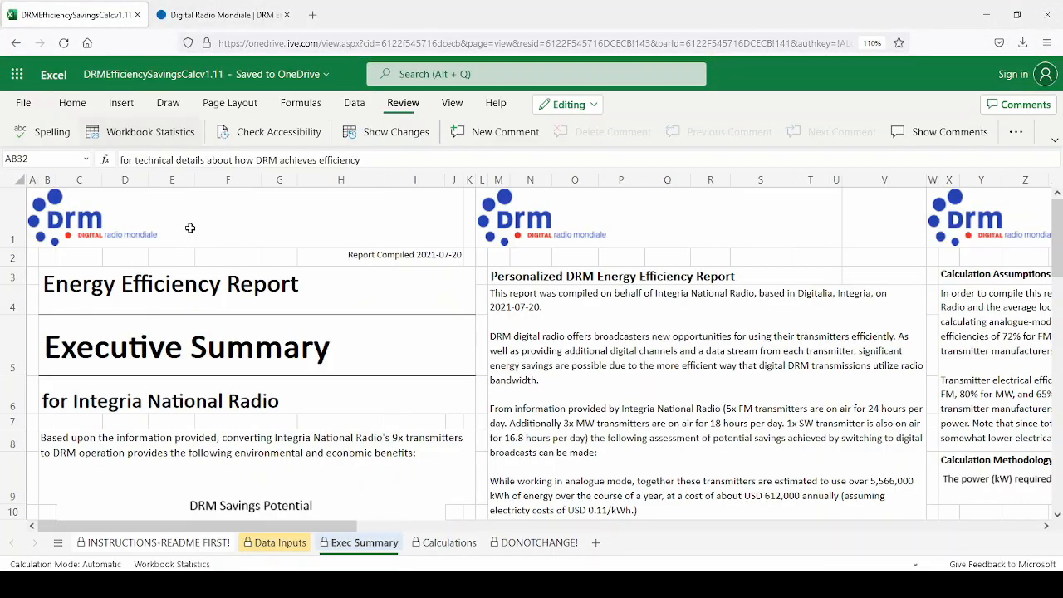
- Examine the Calculations sheet's totals and chart data, and inspect the SW formulas in cells E3 and E5
click(440, 544)
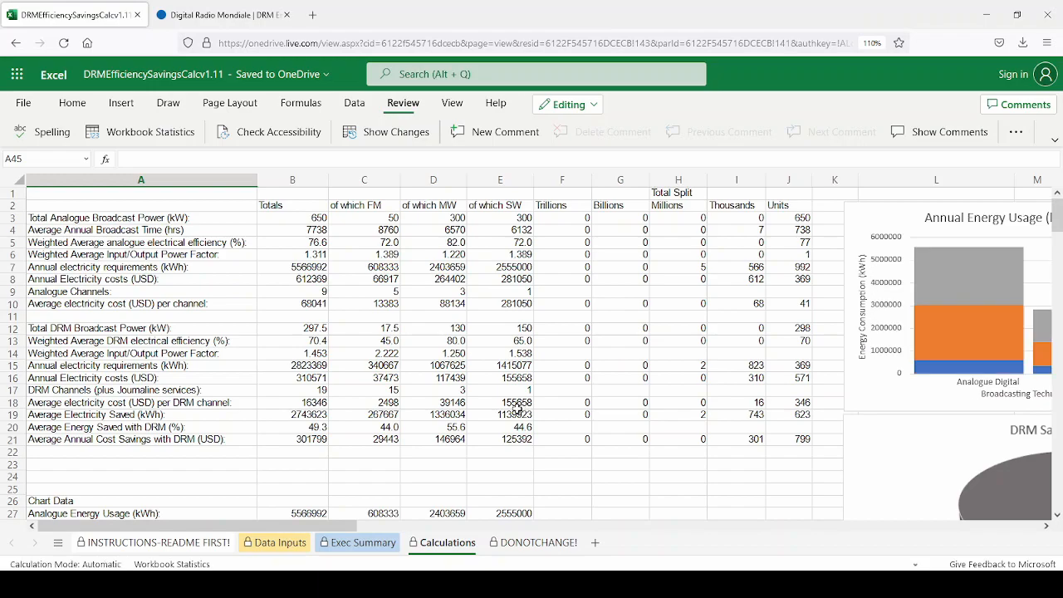
scroll(516, 408, down, 7)
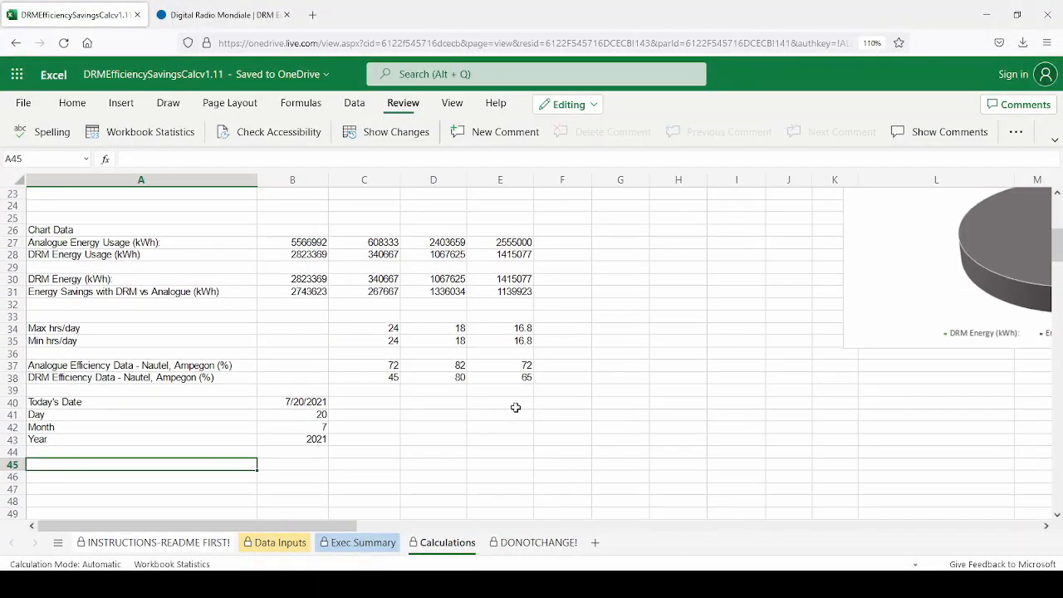
scroll(515, 408, up, 7)
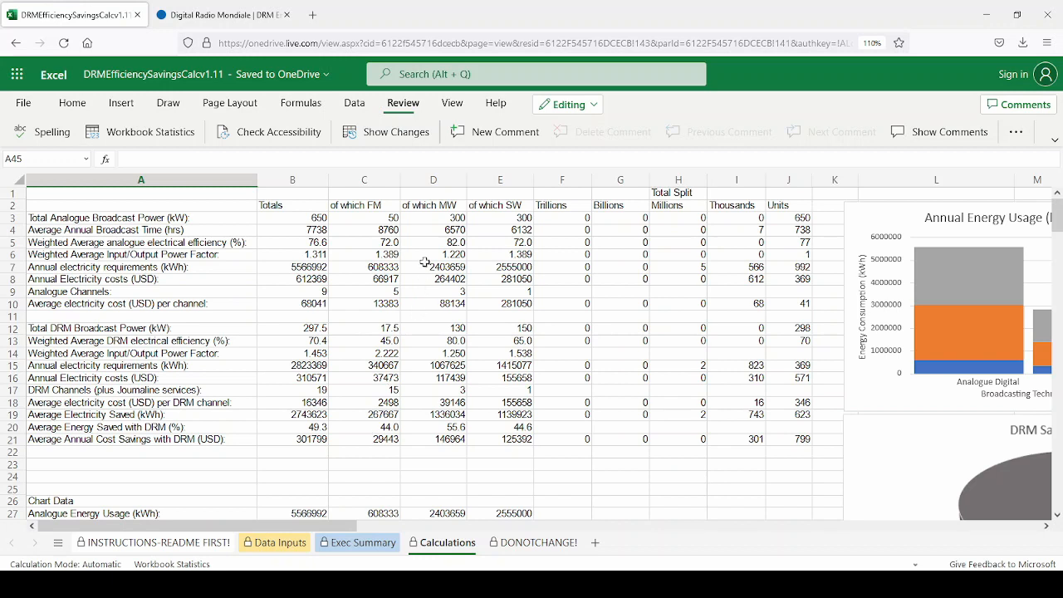
click(521, 217)
click(512, 241)
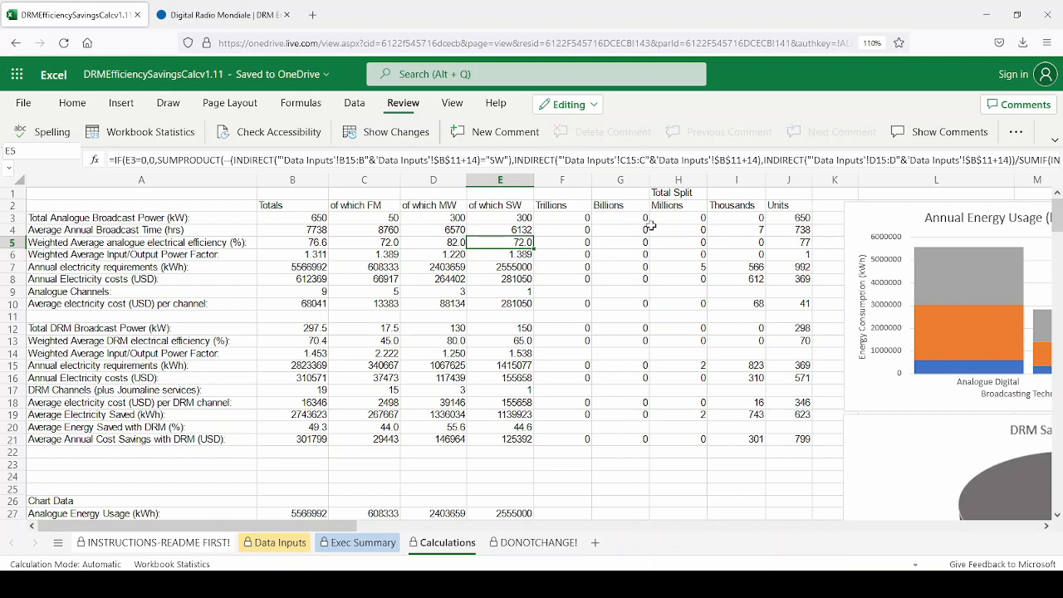
- View the release log on the DONOTCHANGE! sheet, revisit the Exec Summary and open the INSTRUCTIONS-README FIRST! sheet
click(513, 548)
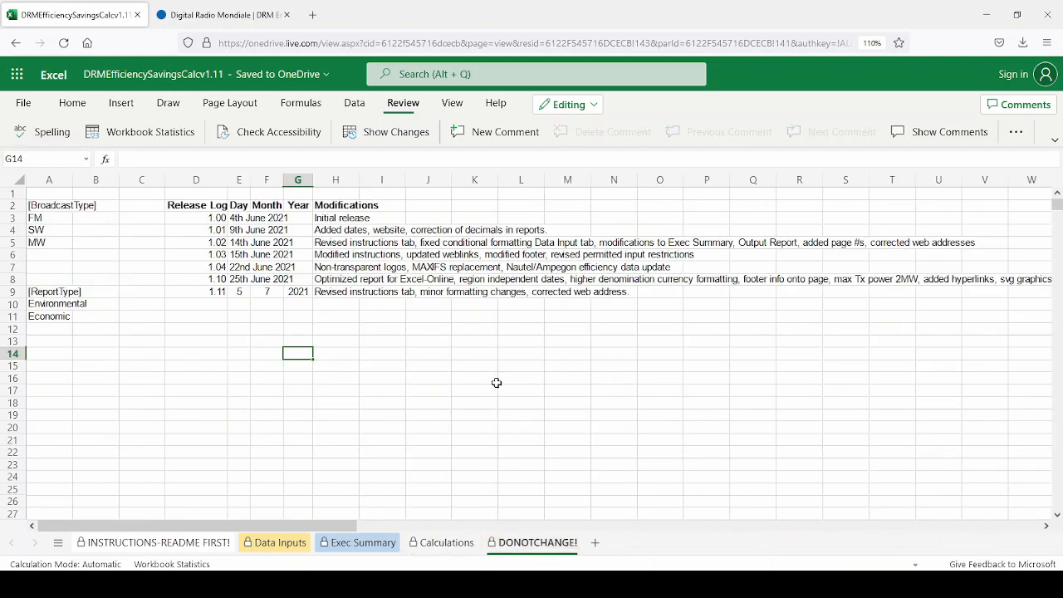
click(366, 545)
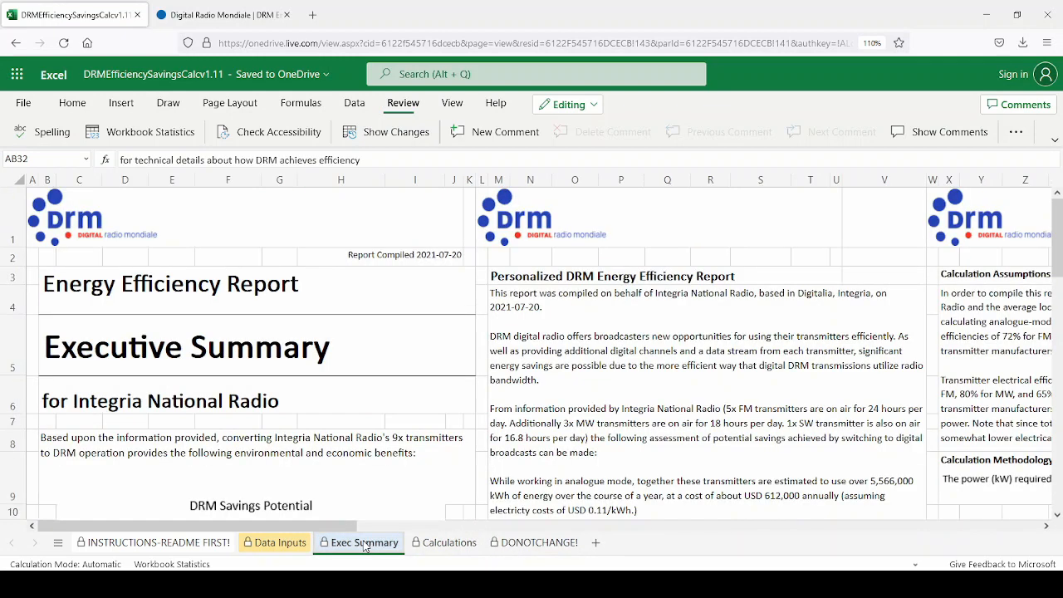
click(200, 545)
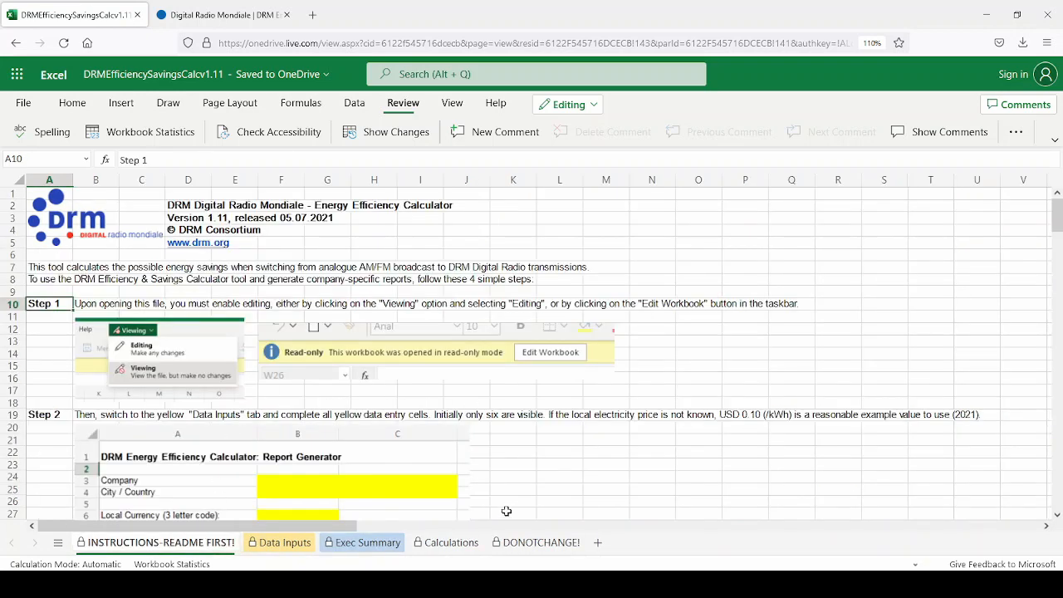